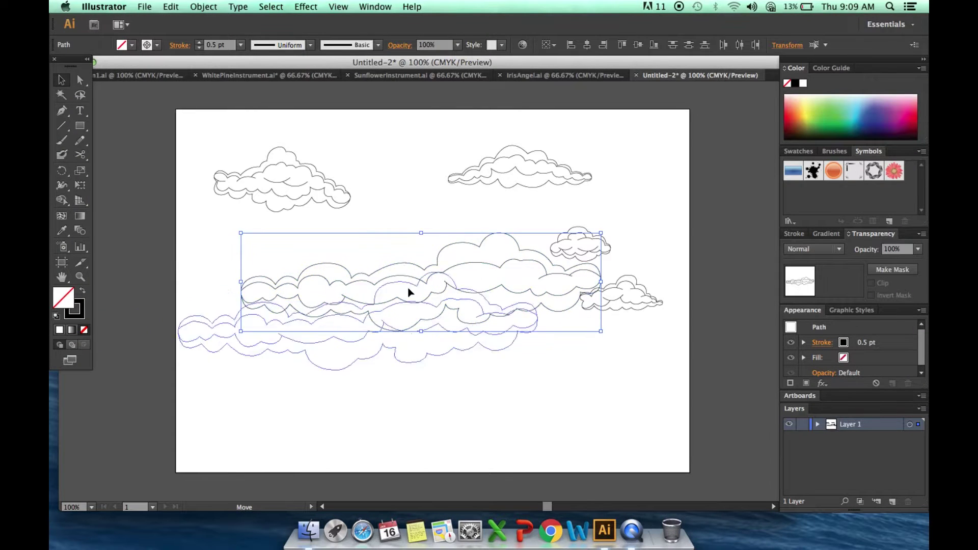
Move a cloud to the left, then enlarge the long middle cloud and centre it
left_click_drag(359, 276, 313, 263)
left_click(591, 291)
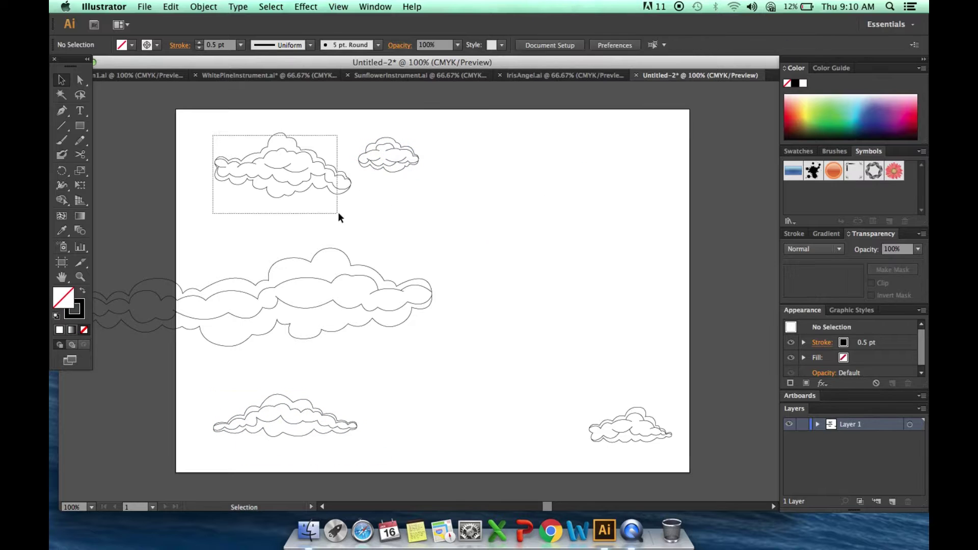
left_click_drag(469, 331, 186, 275)
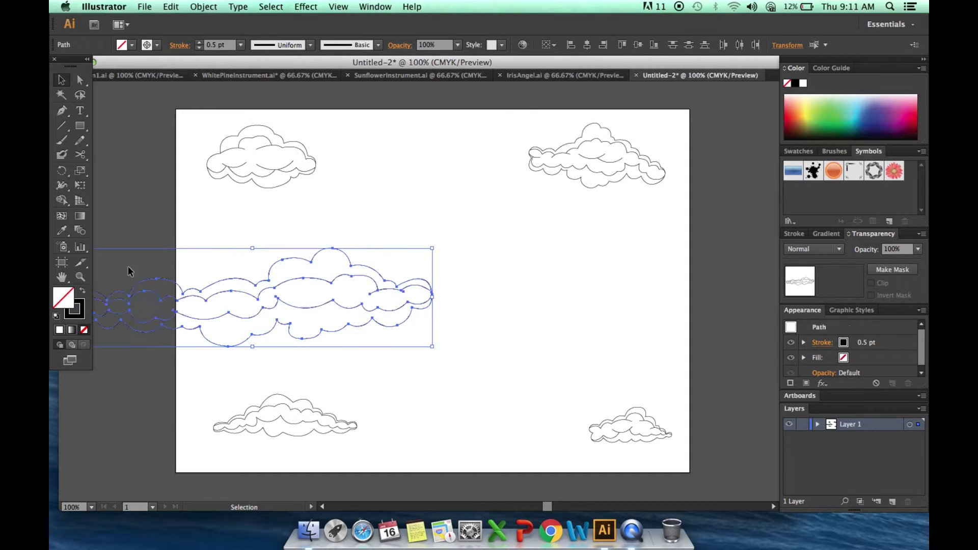
left_click_drag(542, 294, 655, 360)
Nudge the bottom-right cloud slightly left and down
left_click(465, 214)
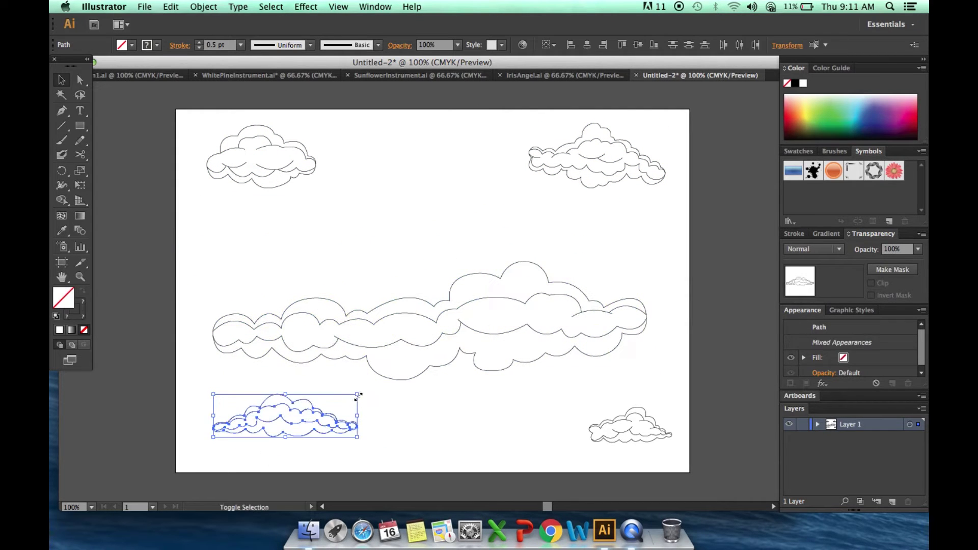
left_click_drag(586, 408, 574, 415)
left_click(545, 122)
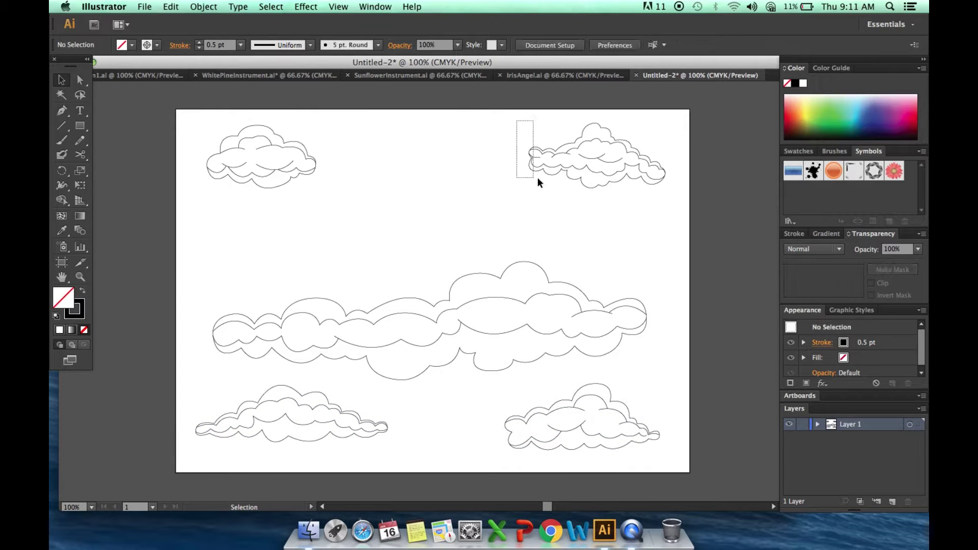
Zoom in on the long cloud's left end and select the junction anchor
scroll(268, 356, "up", 5)
scroll(409, 219, "up", 3)
key("p")
left_click(403, 244)
key("a")
left_click(416, 271)
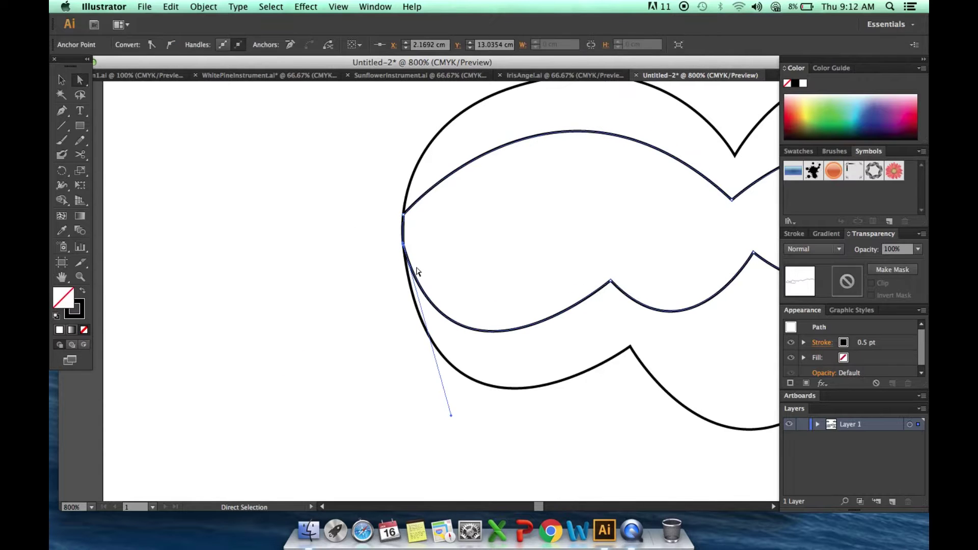
key("z")
left_click(402, 239)
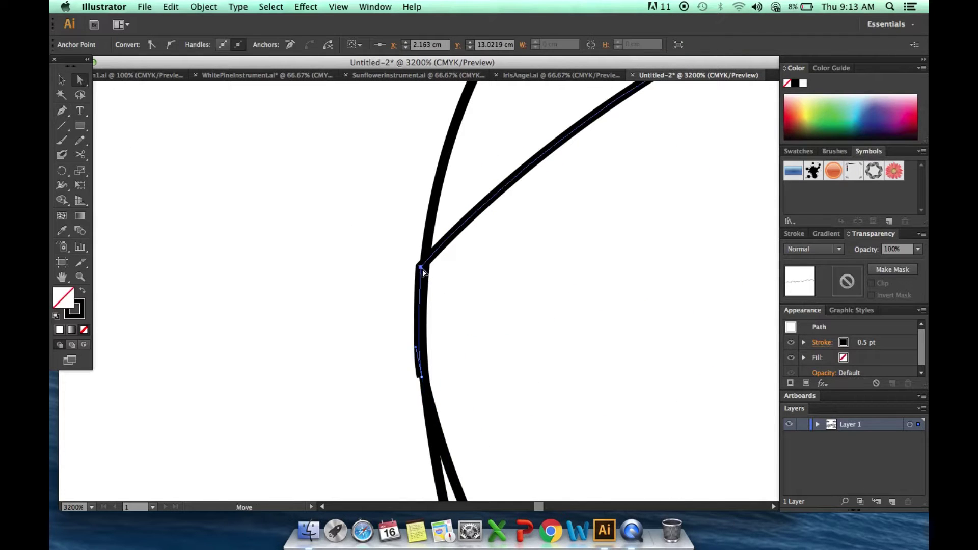
Nudge the junction anchor upward and zoom in tightly on the junction
key("super+z")
left_click(423, 354)
left_click(542, 365)
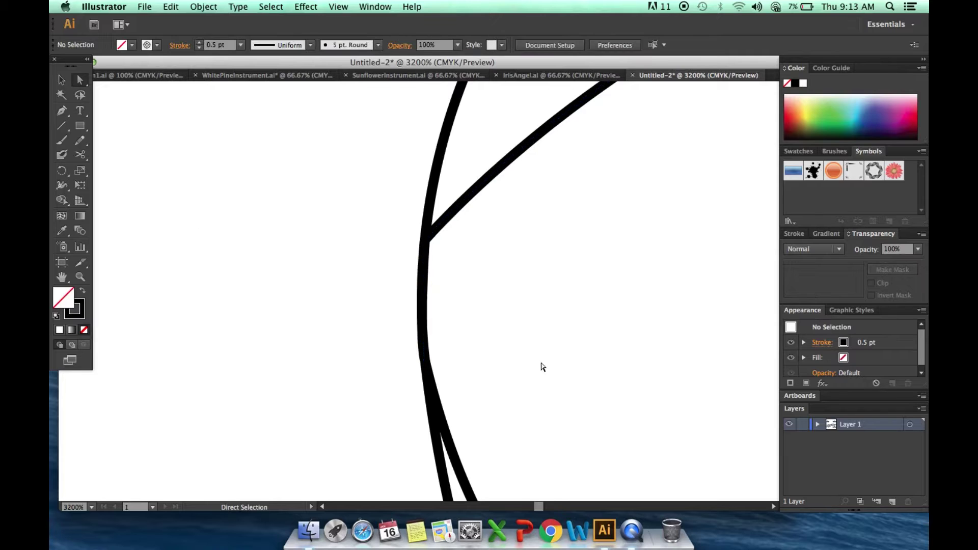
key("z")
key("super+minus")
key("super+minus")
left_click_drag(541, 255, 327, 413)
scroll(327, 413, "up", 5)
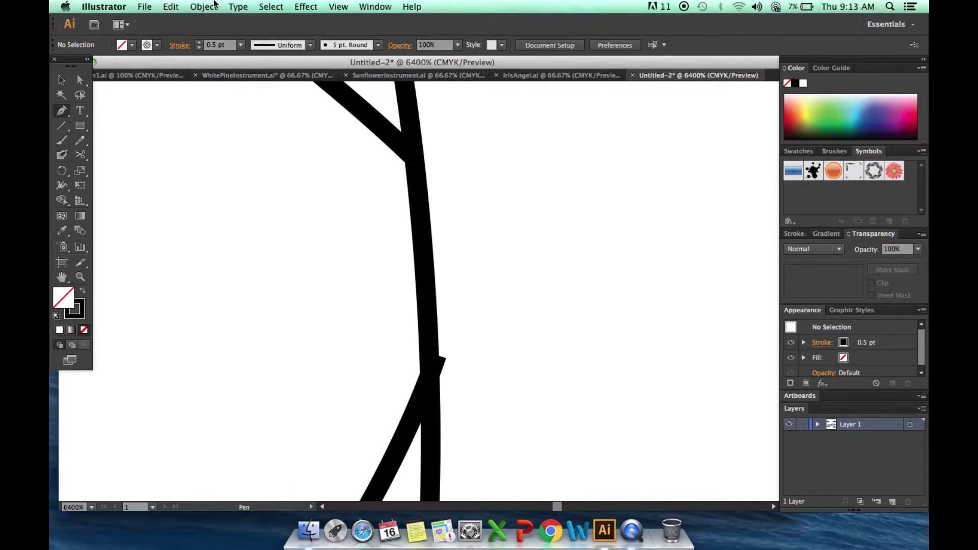
Check the diagonal and vertical paths at the junction, then fit the artboard in view
key("a")
double_click(379, 133)
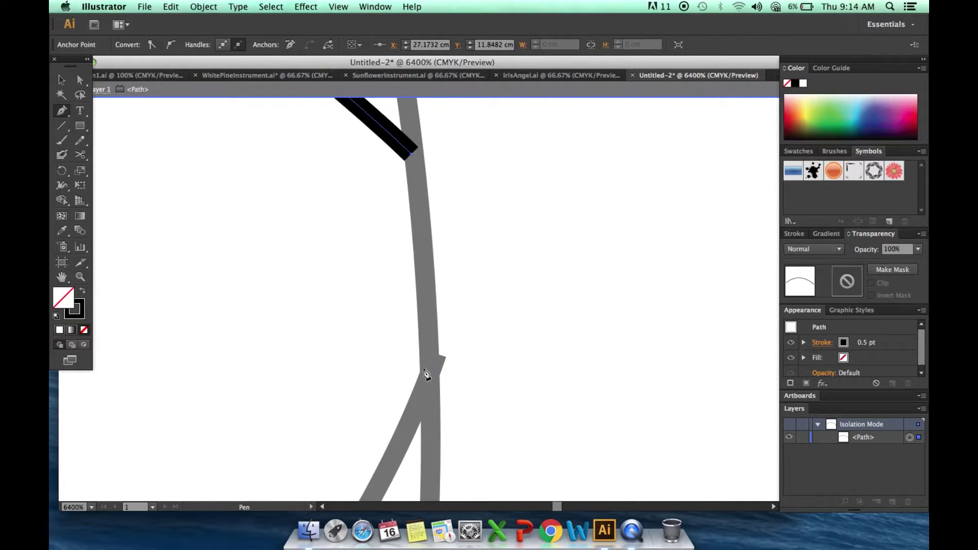
key("Escape")
key("a")
left_click(435, 361)
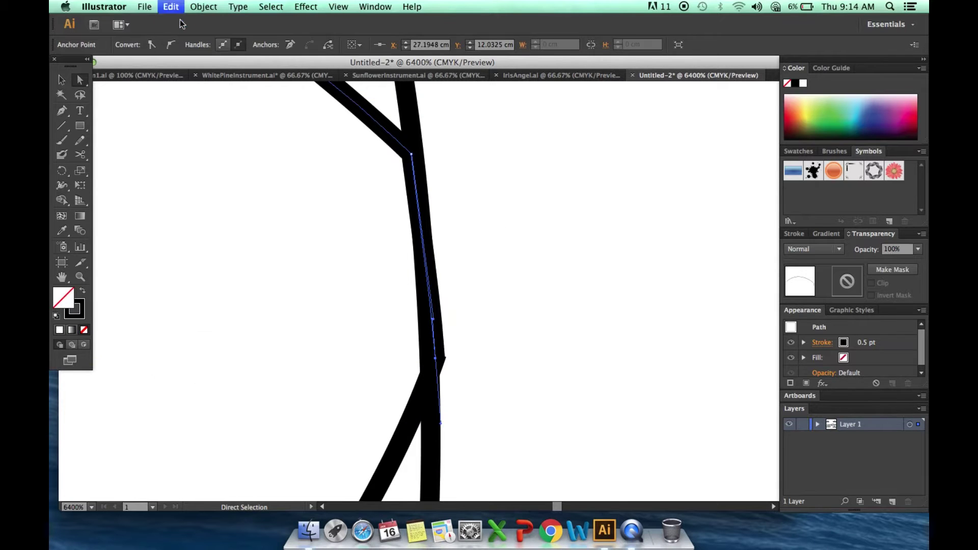
left_click(422, 409)
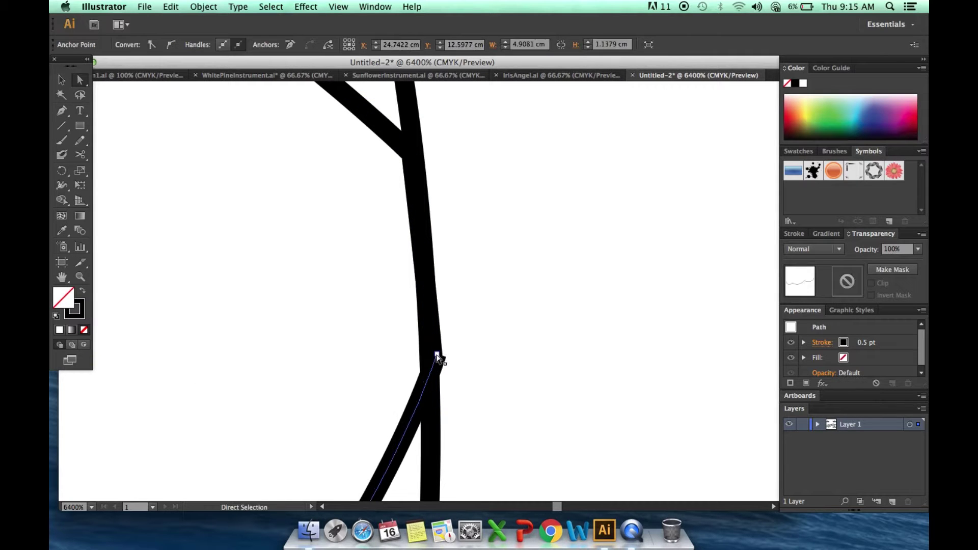
key("ctrl+shift+a")
key("ctrl+1")
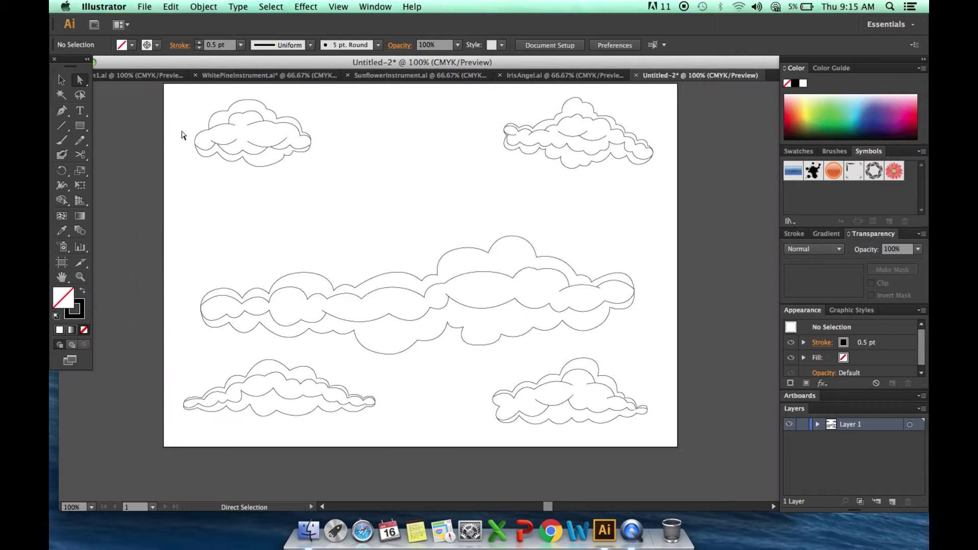
Join the long cloud's lower wavy inner path using Join, then view the whole artboard
left_click(91, 507)
left_click(109, 266)
right_click(357, 209)
key("Escape")
left_click_drag(586, 507, 535, 507)
left_click(637, 382)
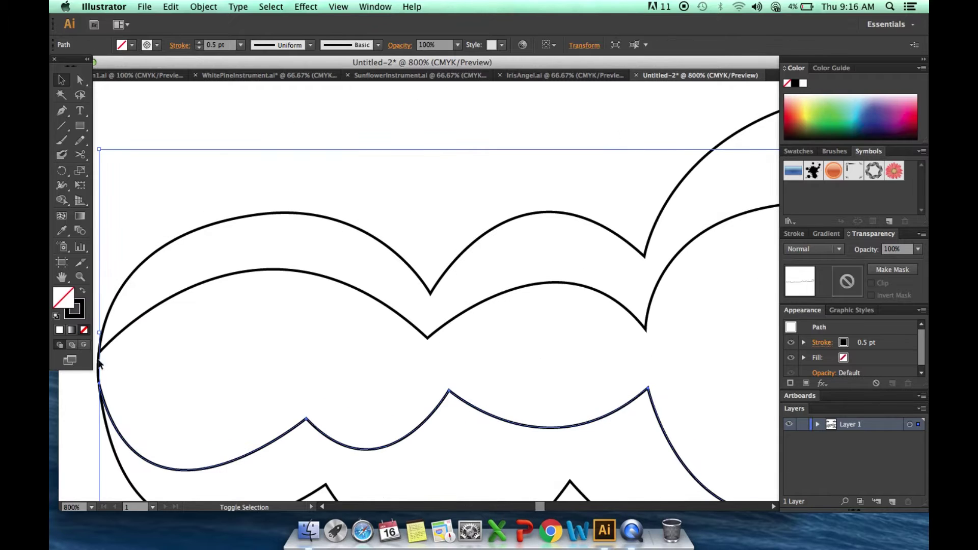
scroll(458, 204, "down", 5)
right_click(537, 189)
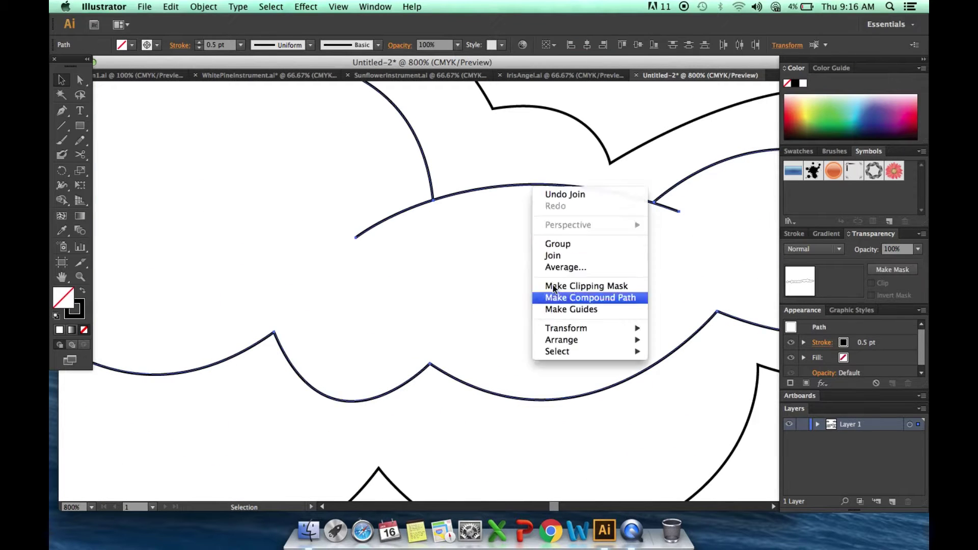
key("Escape")
key("super+1")
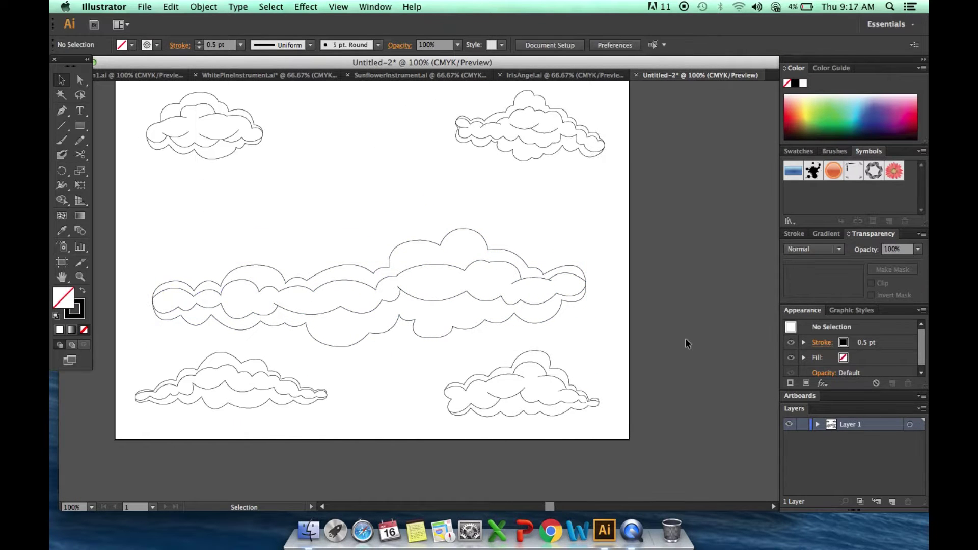
Zoom in tightly on the cloud outlines and undo an accidental outline reshape
key("z")
left_click_drag(254, 404, 265, 413)
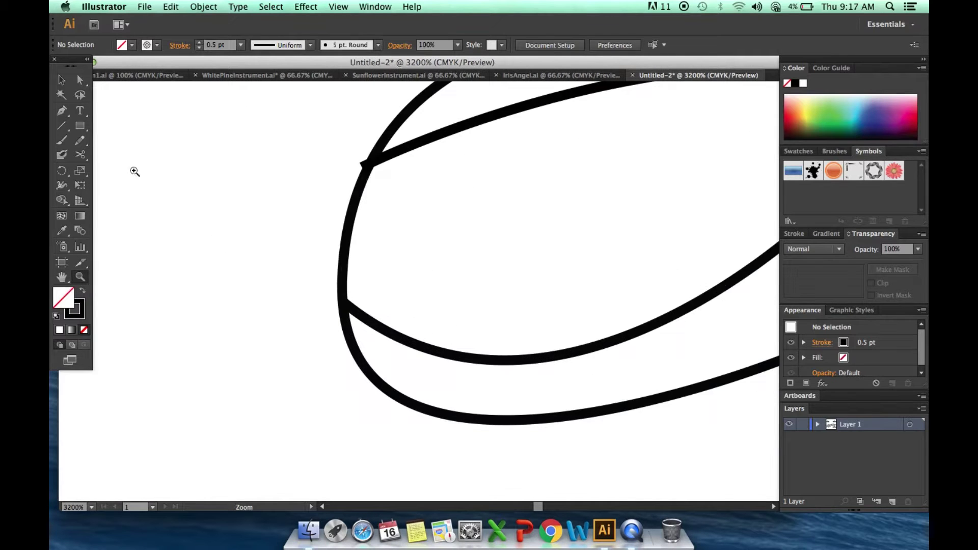
key("a")
left_click_drag(347, 301, 546, 470)
left_click(171, 7)
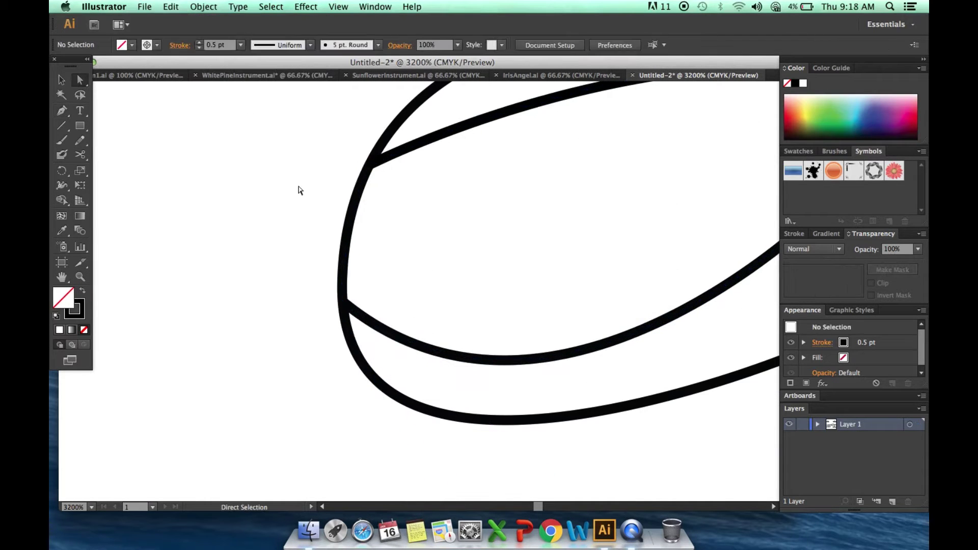
Adjust the anchor where the cloud's inner curve meets its outline using the Pen tool
key("p")
left_click(345, 302)
left_click(357, 328)
left_click_drag(539, 506, 545, 505)
left_click(528, 245)
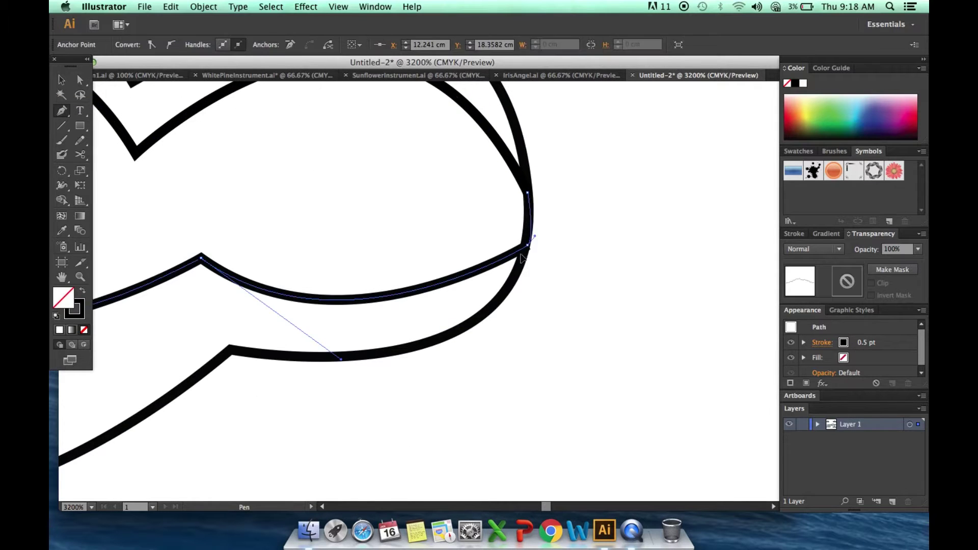
key("super+minus")
key("super+minus")
key("super+minus")
key("super+minus")
key("super+plus")
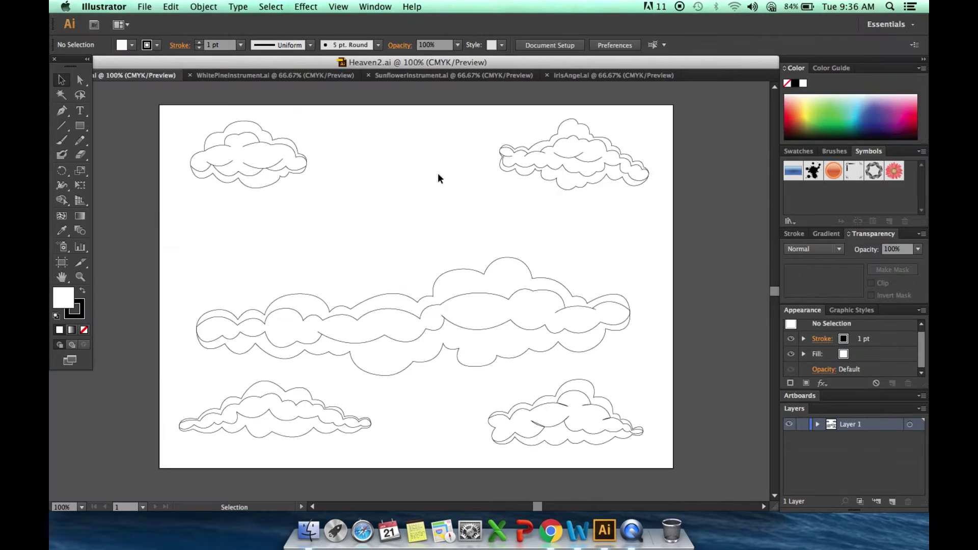
key("a")
scroll(433, 254, "up", 3)
scroll(437, 326, "up", 3)
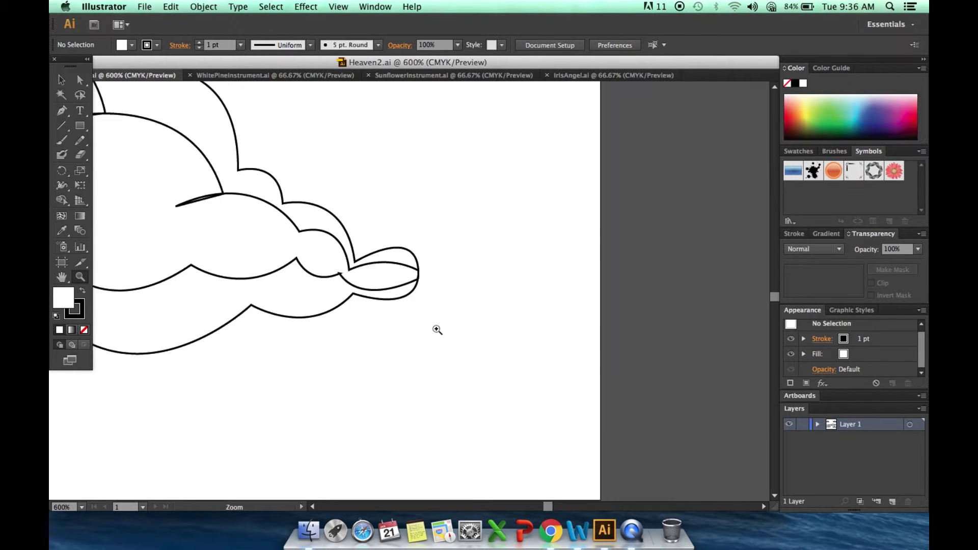
Remove the outgoing handle from the corner anchor at the big cloud's end with the Pen tool
scroll(382, 262, "up", 3)
left_click(379, 262)
scroll(586, 408, "left", 5)
scroll(510, 254, "up", 3)
key("p")
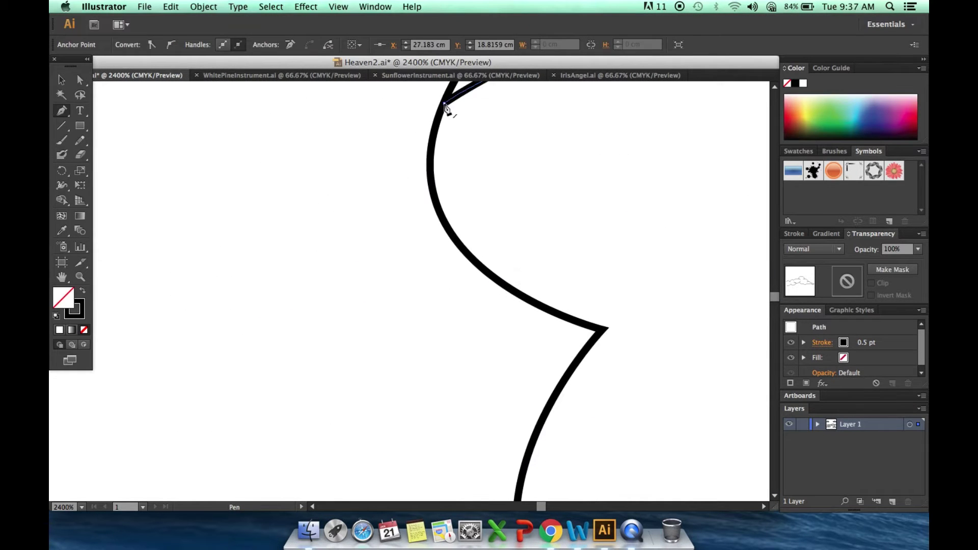
scroll(612, 306, "right", 5)
scroll(611, 305, "down", 3)
scroll(501, 245, "down", 3)
left_click(447, 173, "alt")
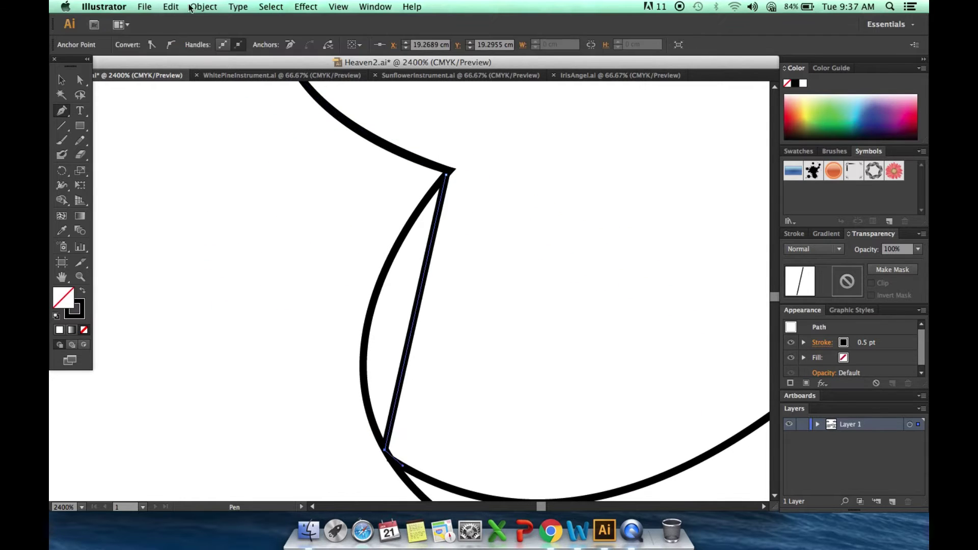
Reselect the corner anchor with Direct Selection and check it in the Move dialog
key("a")
scroll(436, 332, "down", 3)
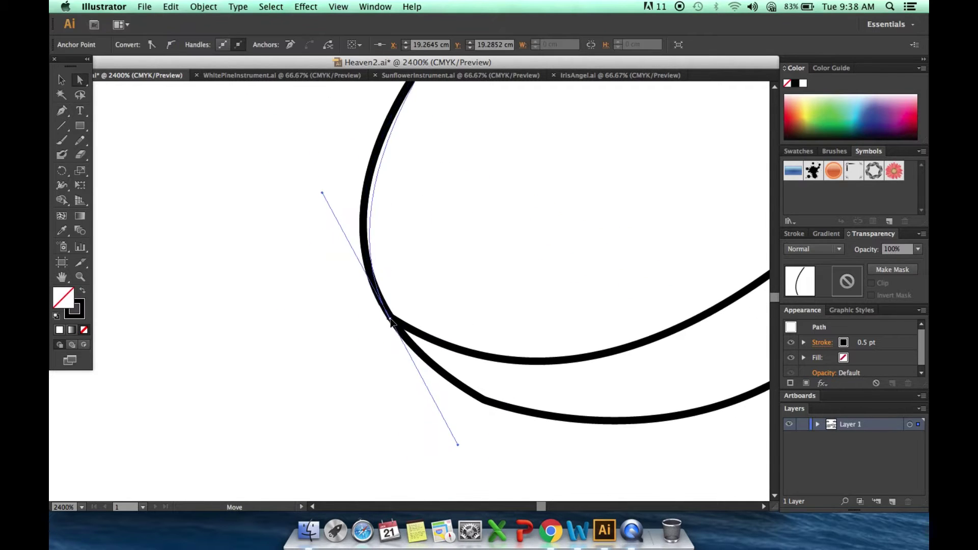
scroll(323, 280, "up", 5)
left_click(446, 219)
scroll(294, 158, "up", 5)
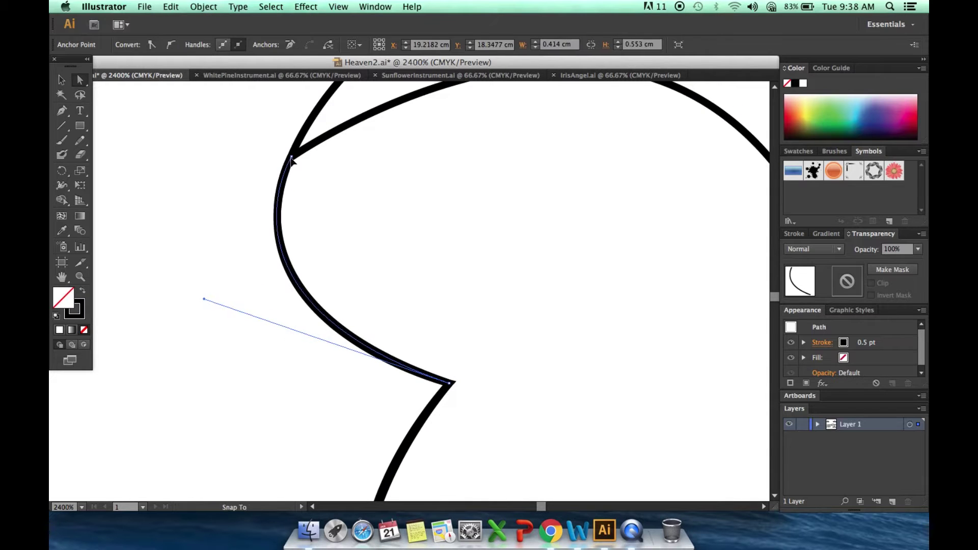
right_click(291, 159)
key("Escape")
key("Return")
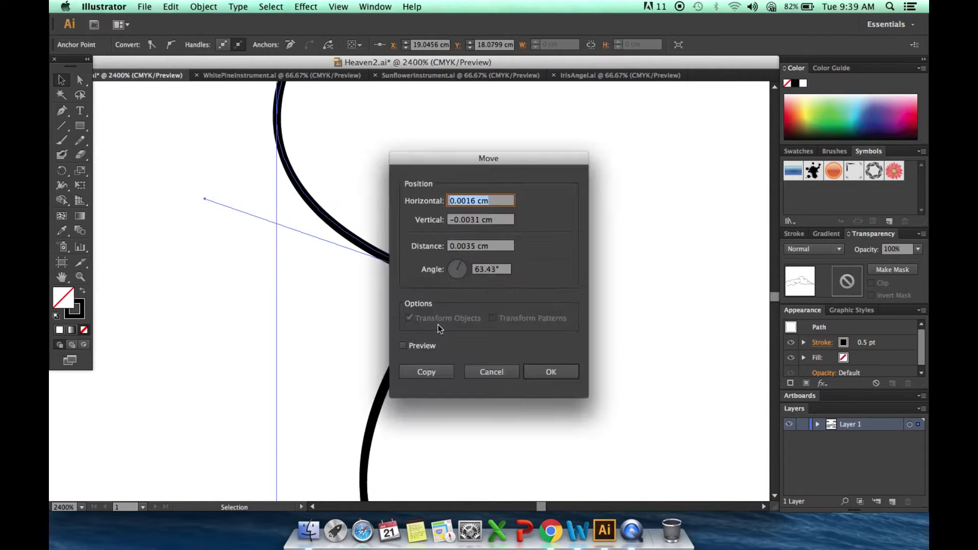
key("Return")
scroll(477, 327, "down", 2)
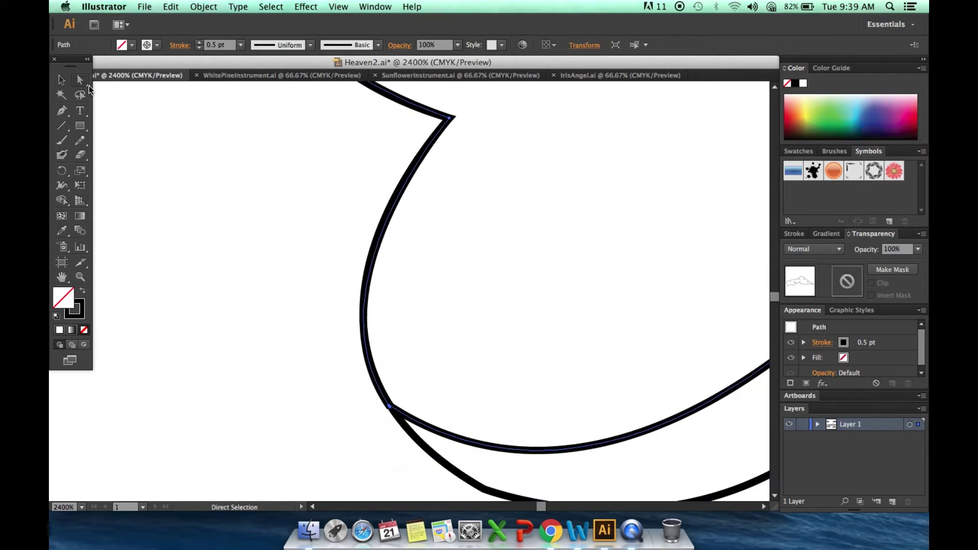
scroll(407, 387, "up", 2)
scroll(536, 330, "down", 1)
Zoom out to see the clouds on the artboard, then zoom in on the upper-left cloud
key("v")
left_click(82, 507)
left_click(107, 357)
left_click(432, 317)
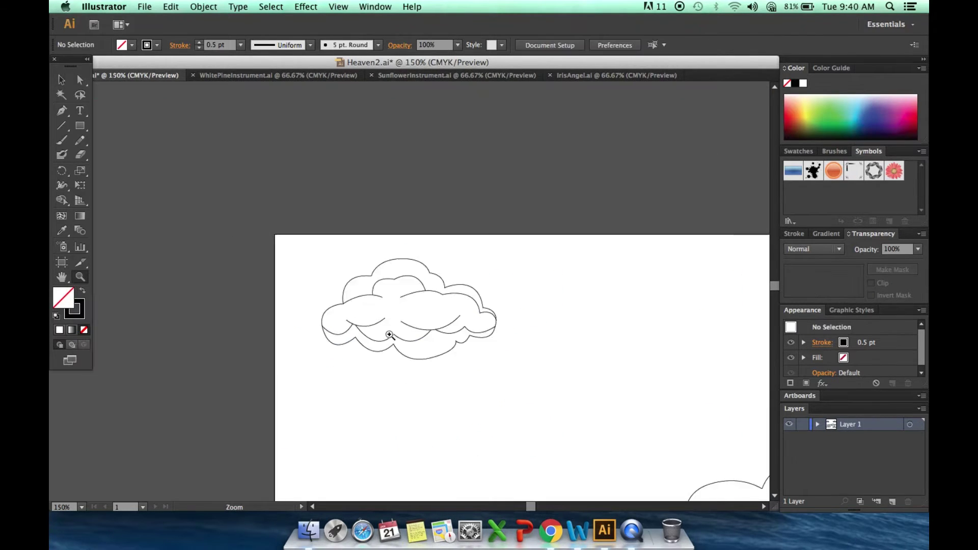
Zoom into the cloud and join two lower-left shading curves into one path
key("v")
scroll(209, 200, "up", 1)
left_click(208, 201)
left_click(322, 126, "shift")
left_click(525, 248)
left_click(236, 308)
right_click(240, 308)
left_click(288, 308)
left_click(347, 360, "shift")
right_click(347, 359)
left_click(371, 406)
Reshape the lower cloud path's lens-tip anchors at 800%, undoing a bad handle pull
left_click(312, 367)
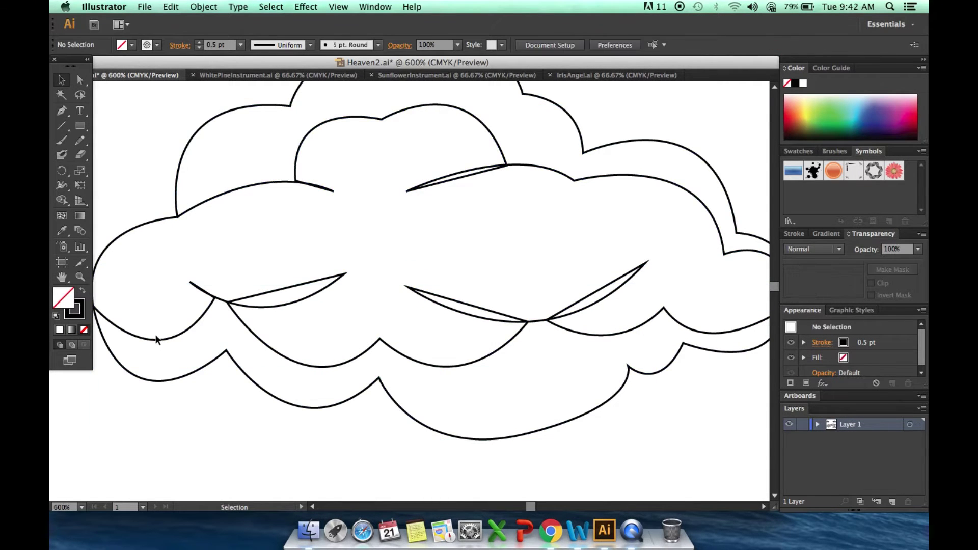
left_click_drag(530, 506, 536, 506)
scroll(251, 295, "up", 5)
key("a")
left_click(613, 162)
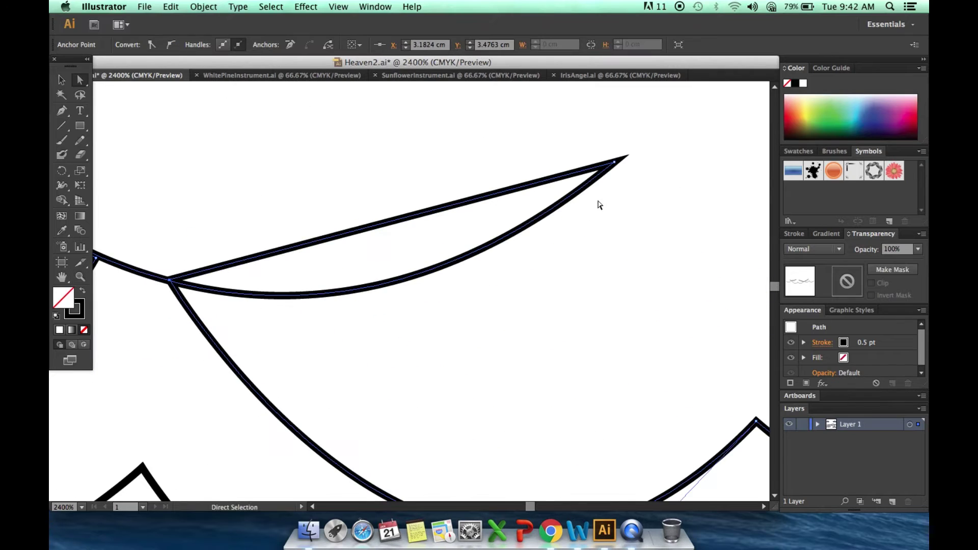
left_click_drag(236, 448, 415, 426)
left_click(81, 506)
left_click(90, 269)
left_click(171, 6)
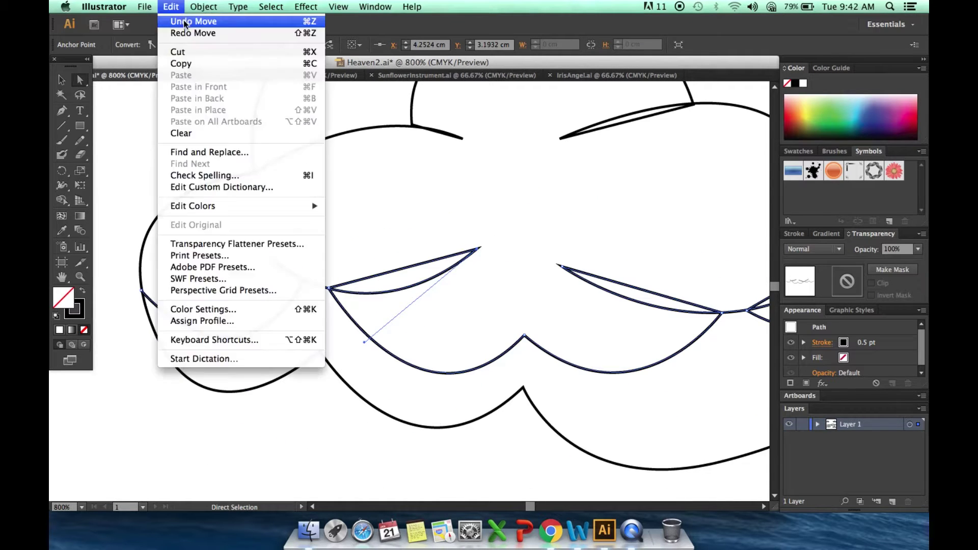
left_click_drag(322, 292, 406, 293)
Extend the cloud's left-bulge curve with a pen anchor and join its open endpoints
scroll(665, 319, "right", 5)
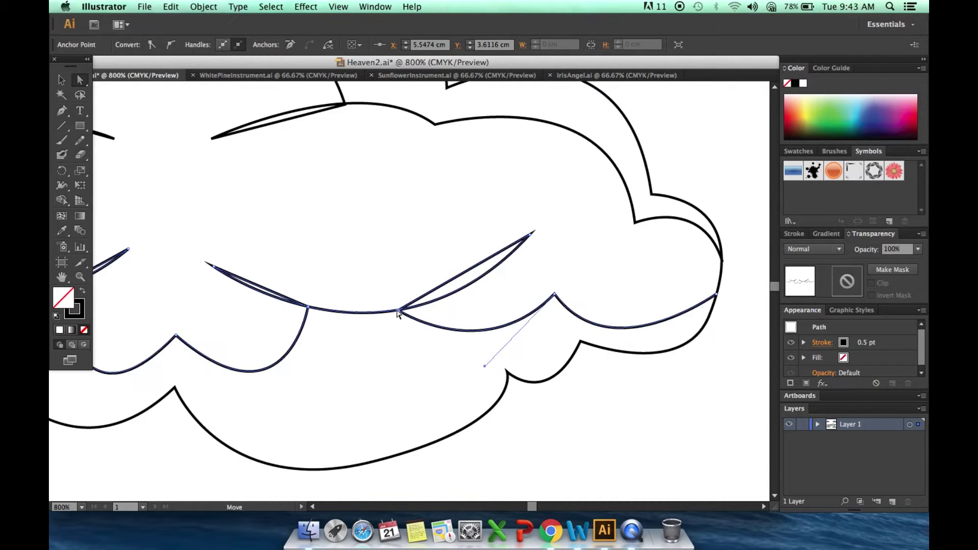
scroll(345, 171, "right", 5)
left_click(452, 274)
scroll(343, 315, "up", 2)
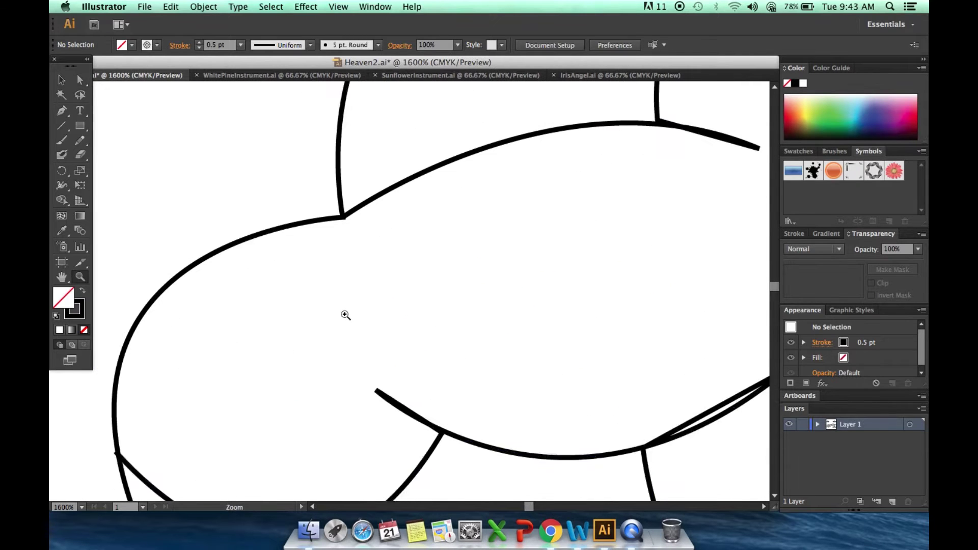
left_click(342, 180)
key("p")
left_click_drag(118, 416, 137, 375)
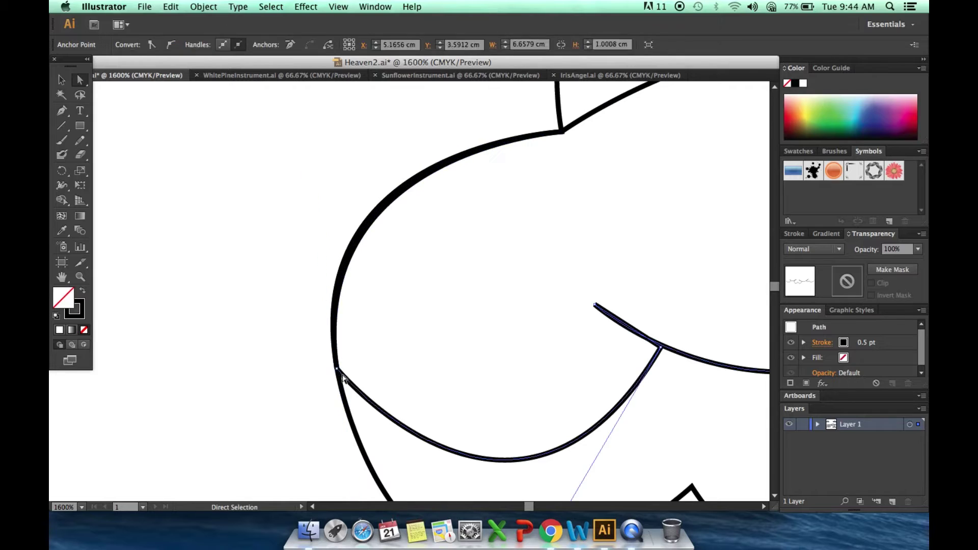
scroll(458, 306, "right", 10)
left_click(609, 305)
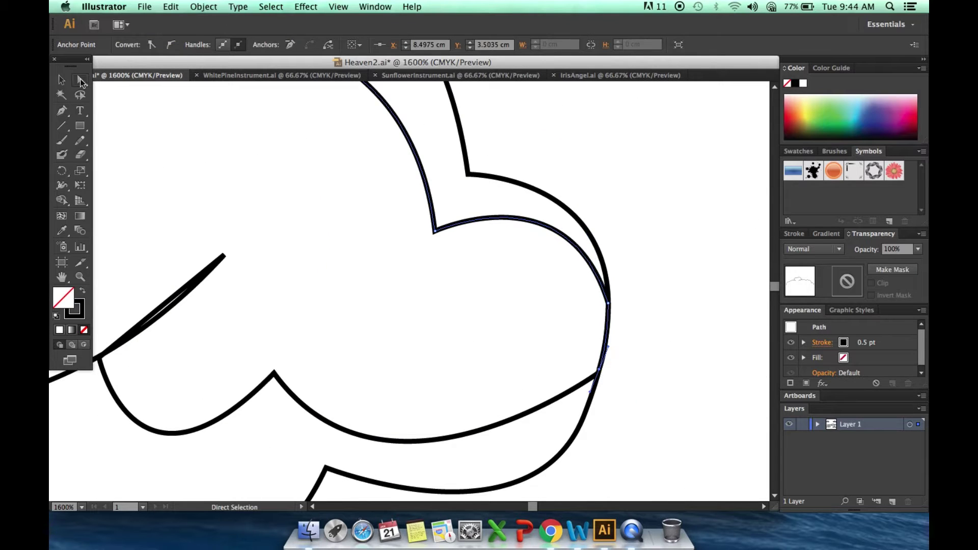
right_click(599, 376)
left_click(629, 403)
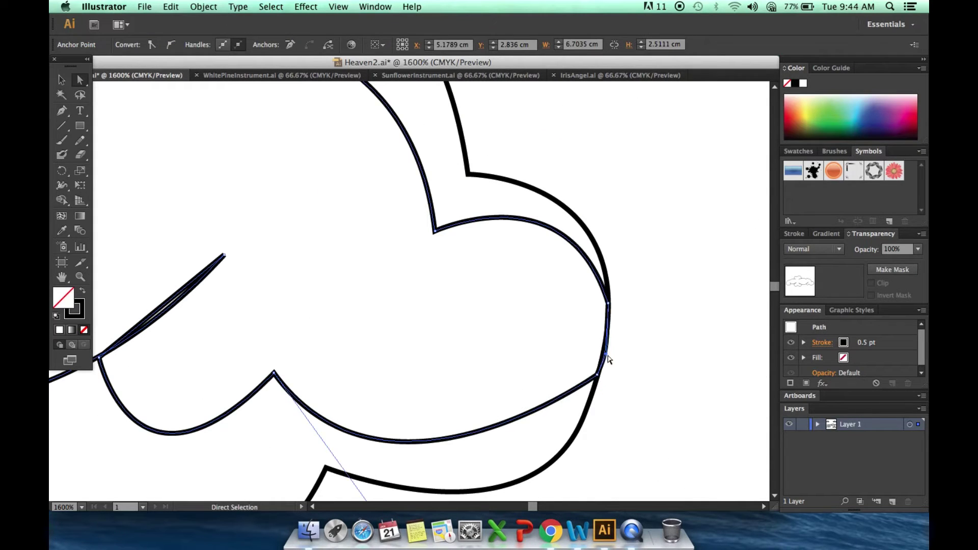
Select the whole joined path and zoom out to check it against the cloud
key("v")
left_click(607, 336)
left_click_drag(537, 507, 534, 507)
key("super+minus")
key("super+minus")
key("super+minus")
left_click(646, 386)
key("super+z")
Join the small left cloud-edge path to its outline, undoing an unwanted shading-path join
scroll(553, 158, "left", 5)
left_click(578, 212)
left_click(539, 270)
key("super+j")
right_click(549, 252)
left_click(549, 252)
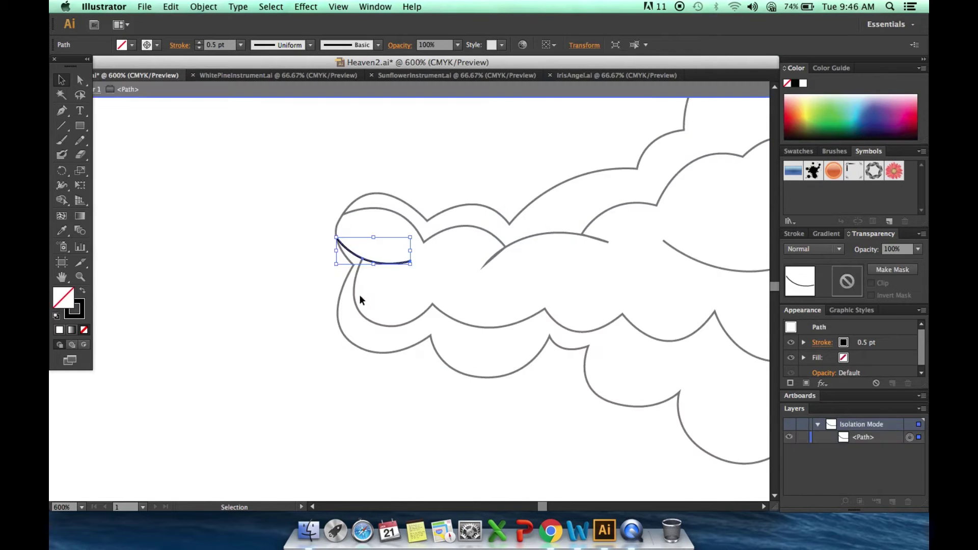
left_click(373, 271)
left_click(386, 267)
right_click(398, 329)
left_click(425, 398)
Zoom in on the joined curve and inspect its top and lower arc paths
key("super+equal")
key("super+equal")
key("super+equal")
key("a")
key("super+equal")
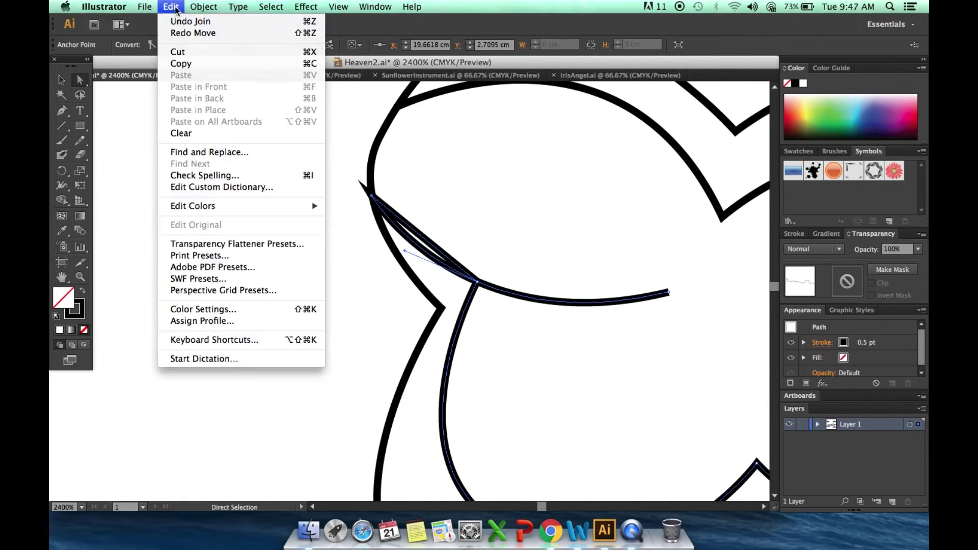
scroll(372, 204, "up", 2)
left_click(382, 250)
key("p")
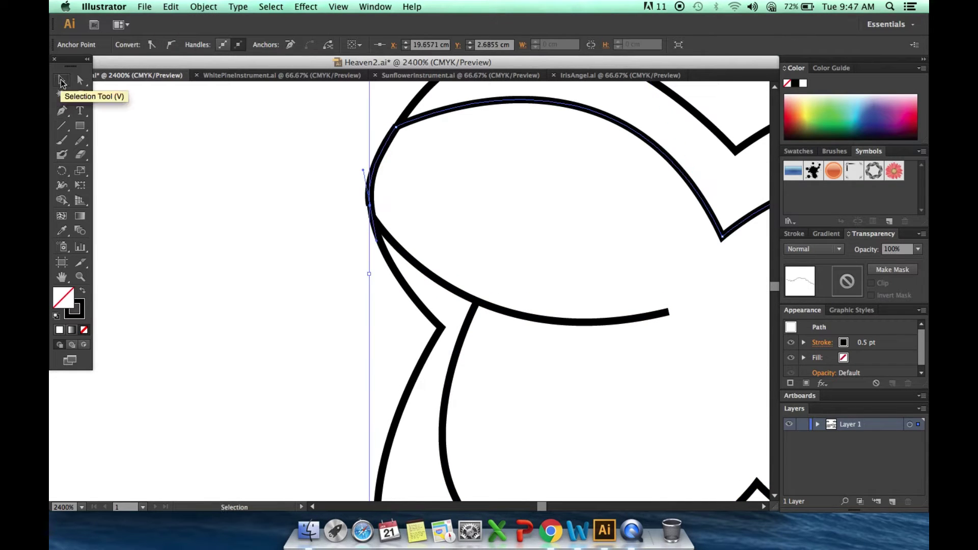
right_click(413, 259)
left_click(448, 336)
key("a")
left_click(370, 211)
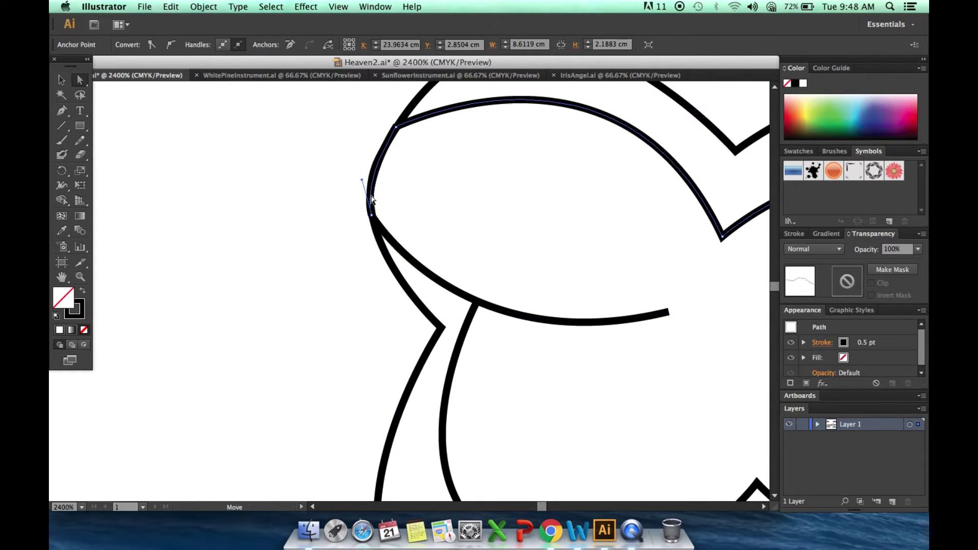
key("v")
left_click(361, 193)
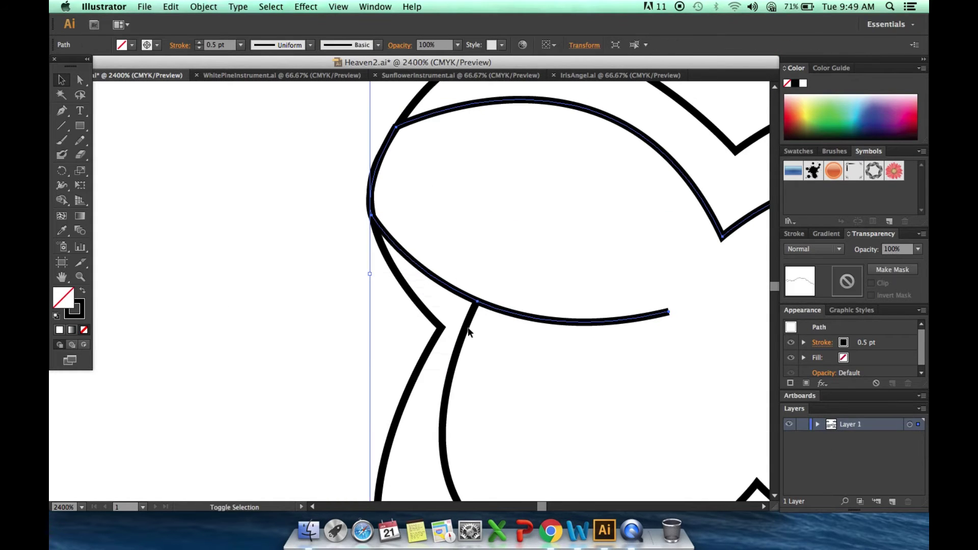
Isolate the cloud path to check its anchor handles
scroll(489, 312, "down", 3)
scroll(382, 440, "left", 5)
double_click(355, 221)
left_click(518, 315)
left_click(548, 389)
key("super+minus")
key("super+minus")
key("super+minus")
left_click(82, 507)
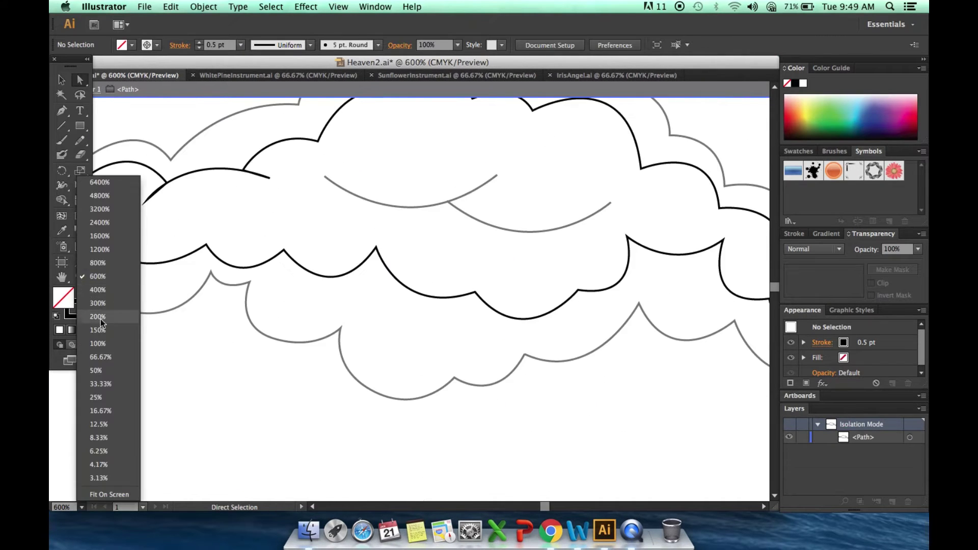
Give the background rectangle a light blue fill, entering 27 in the colour mixer
left_click(98, 344)
double_click(441, 447)
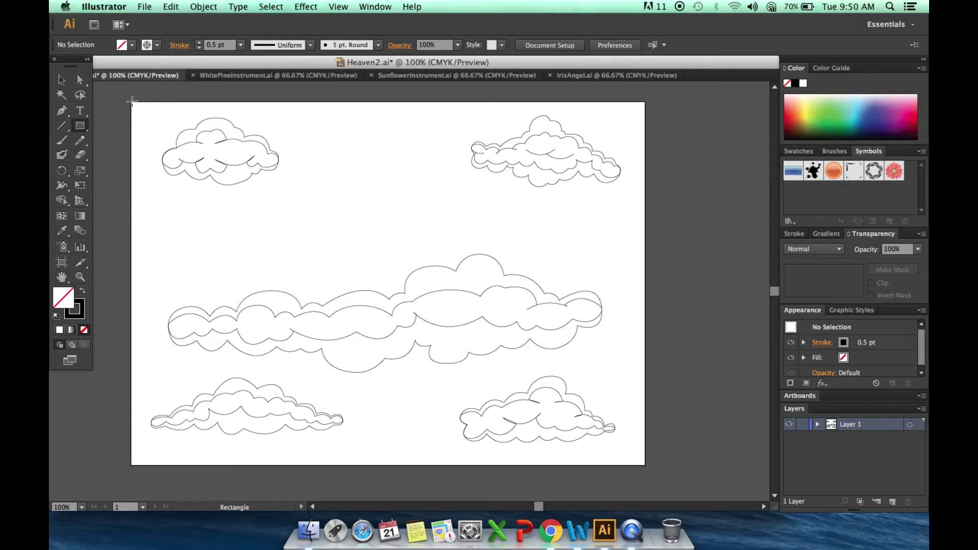
left_click(131, 45)
left_click(71, 64)
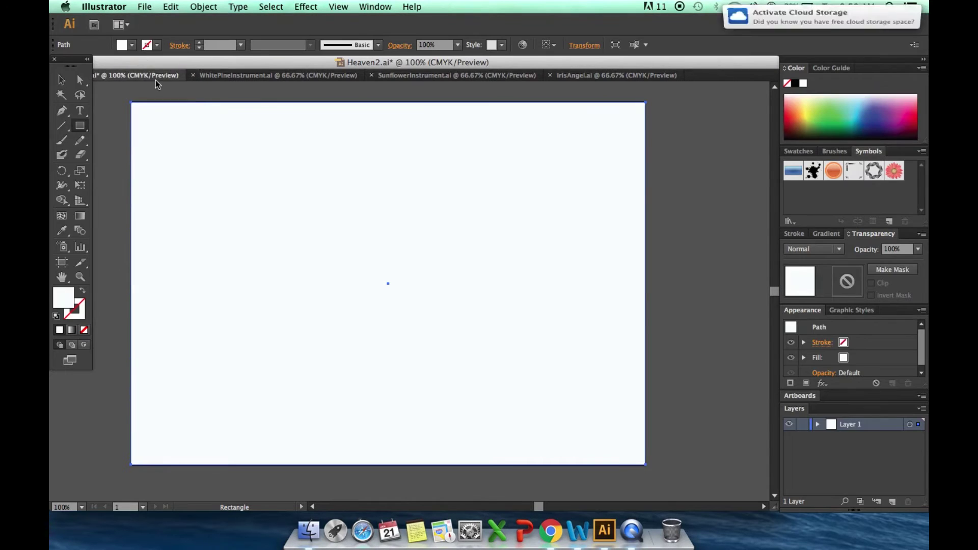
left_click(121, 45, "shift")
type("27")
key("Tab")
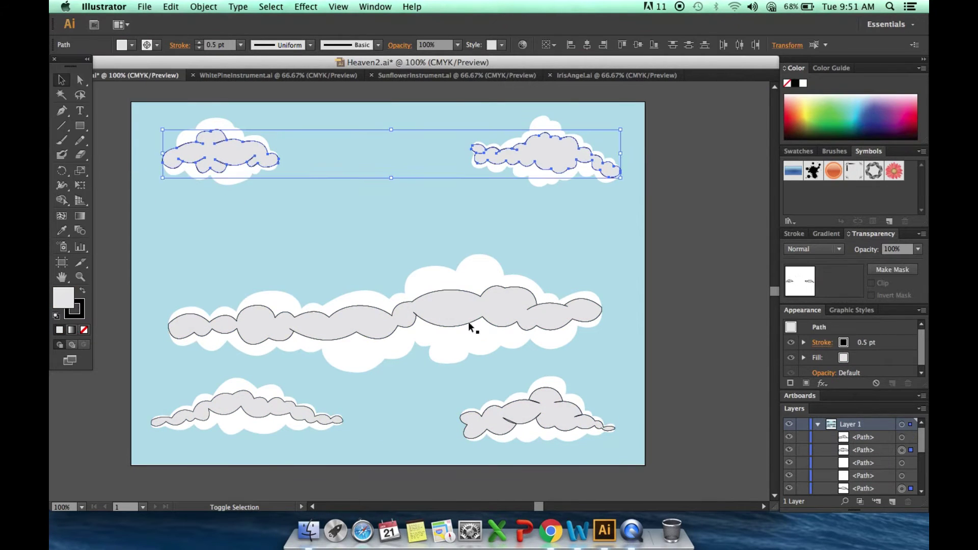
Set the stroke to None on the middle grey cloud shape and another grey shape
left_click(912, 462)
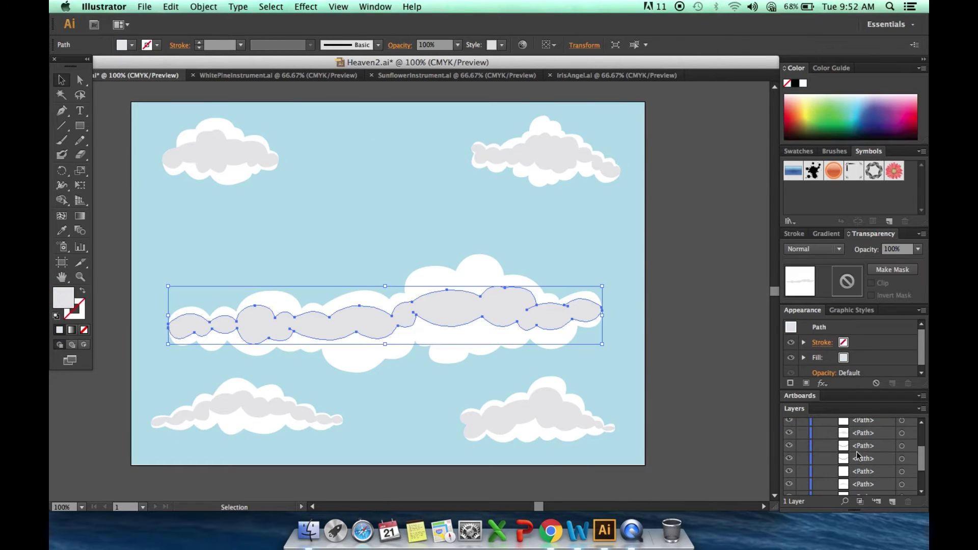
left_click(147, 44, "shift")
left_click(73, 131)
key("Return")
left_click(541, 204)
left_click(664, 255)
left_click(147, 45)
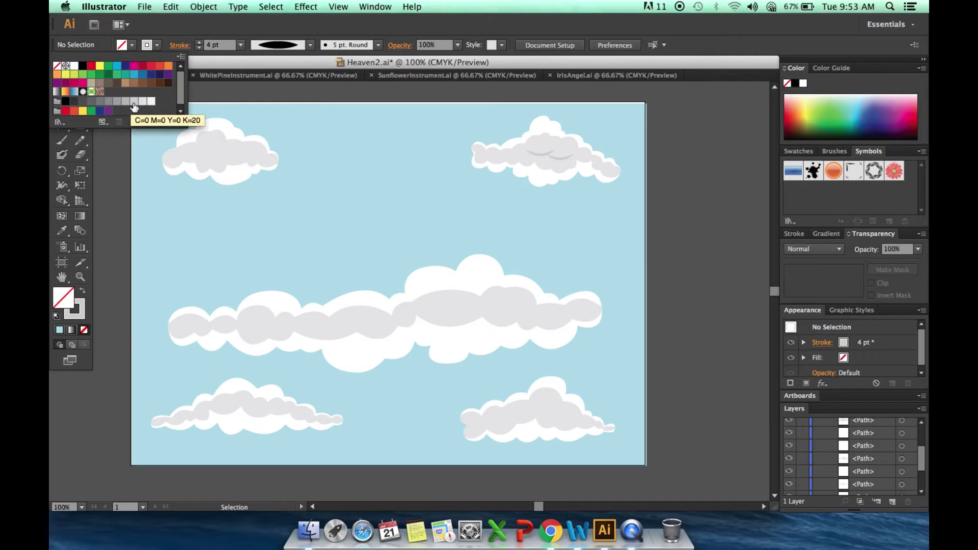
In WhitePineInstrument, place the recorder in the angel's hands, undoing an accidental scale
key("ctrl+Tab")
left_click(529, 306)
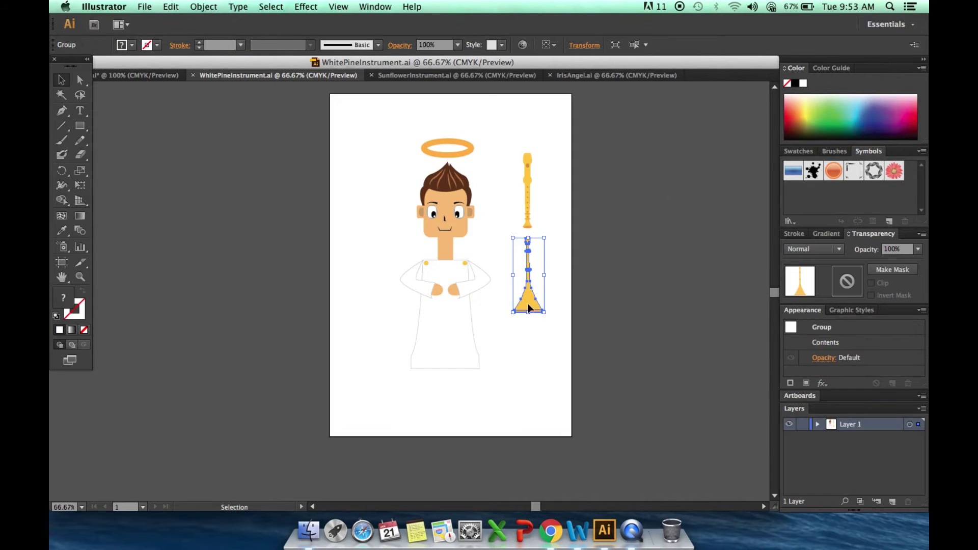
left_click_drag(447, 292, 447, 291)
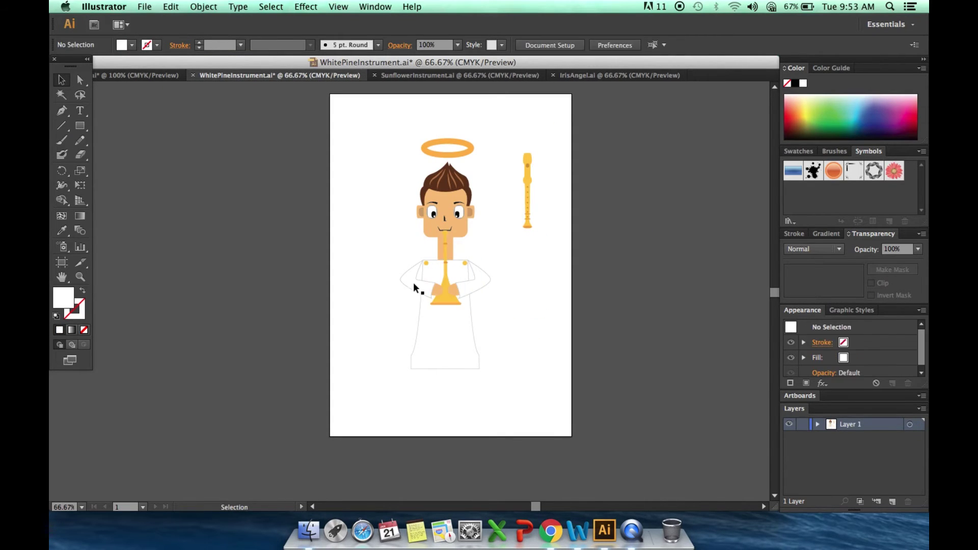
key("super+a")
left_click_drag(278, 75, 439, 263)
left_click(171, 6)
left_click(579, 204)
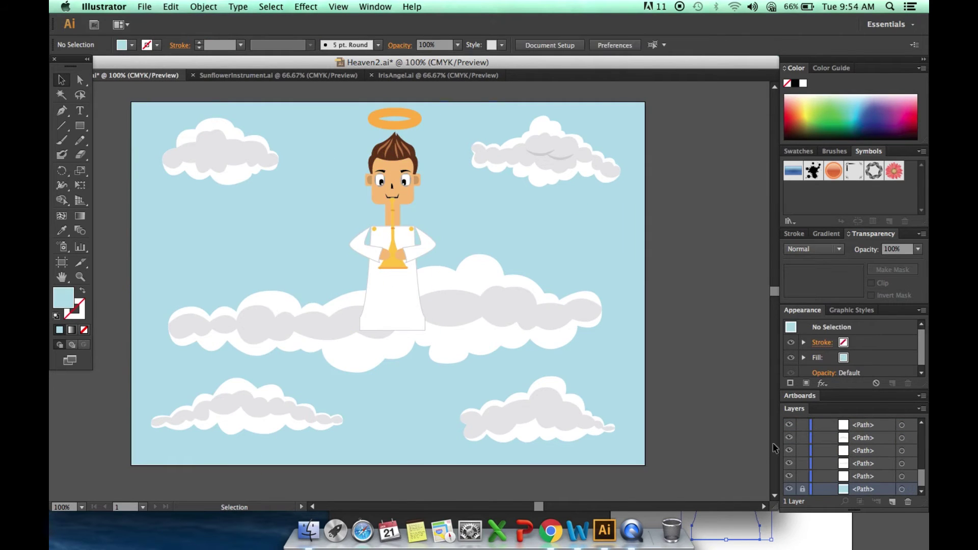
In IrisAngel, bring the lyre to front and seat it in the angel's hands
left_click(384, 75)
left_click_drag(558, 328, 427, 282)
double_click(428, 282)
key("super+equal")
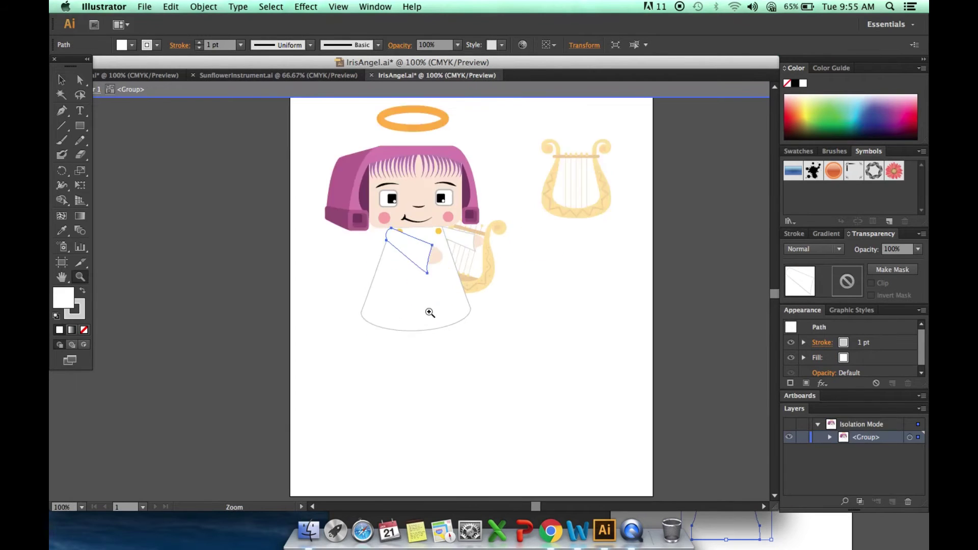
key("super+equal")
right_click(400, 220)
left_click(450, 258)
right_click(383, 209)
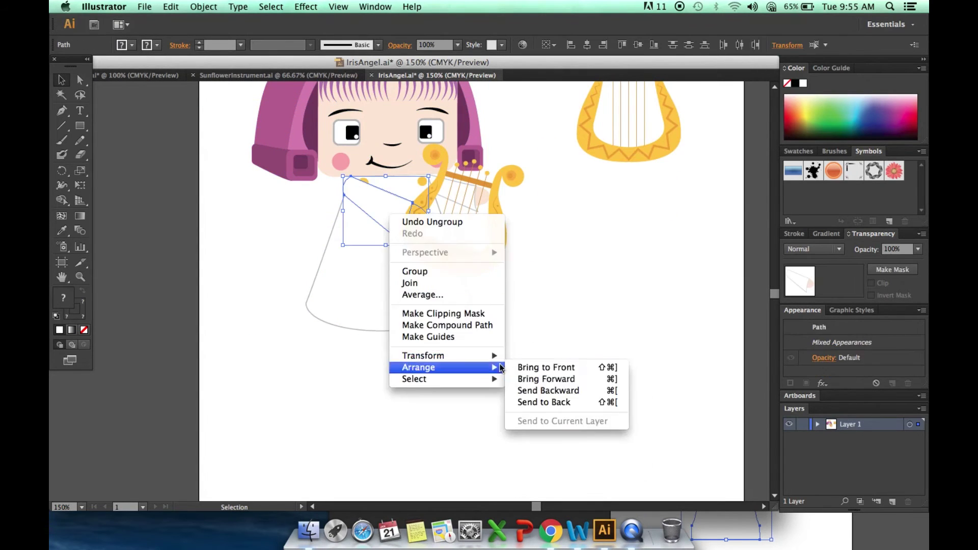
left_click(517, 367)
left_click(499, 294)
left_click_drag(499, 293, 489, 293)
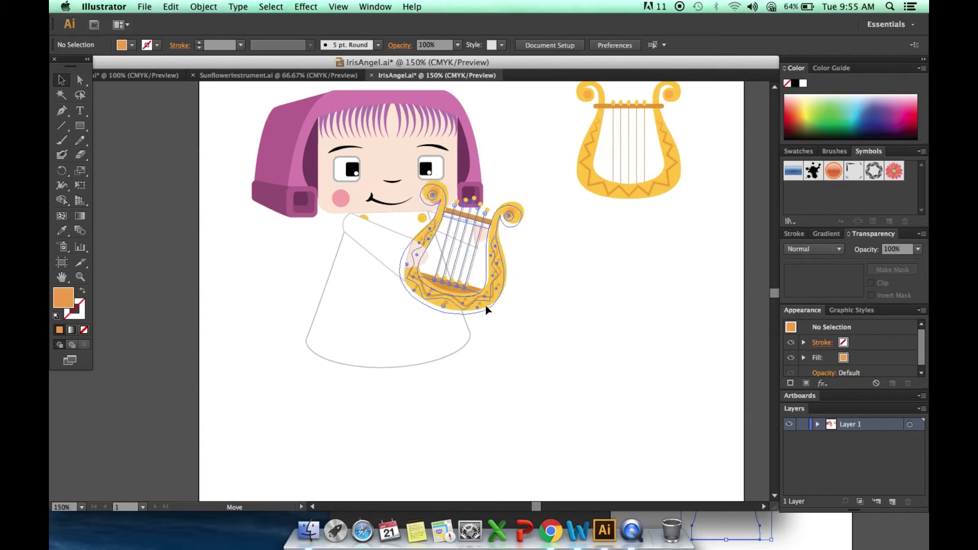
left_click_drag(492, 307, 493, 306)
Select all the angel artwork and paste it into the heaven scene
scroll(494, 273, "up", 2)
key("super+minus")
key("super+minus")
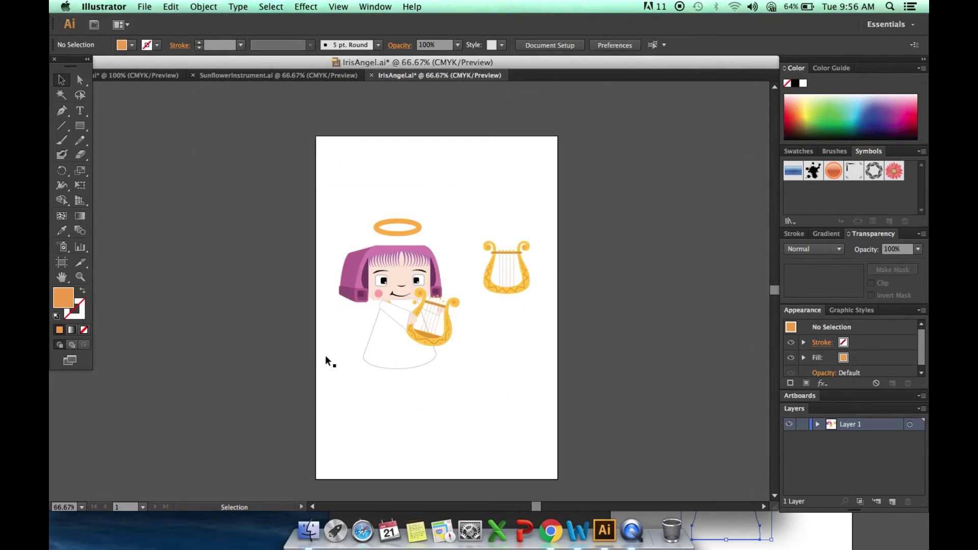
key("super+a")
mouse_move(349, 191)
left_mouse_down()
mouse_move(264, 347)
mouse_move(291, 345)
left_mouse_up()
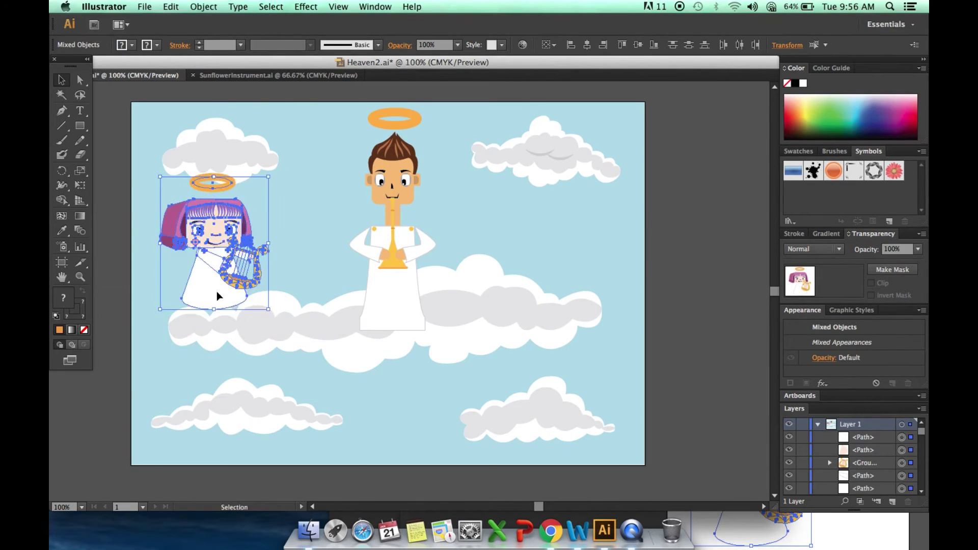
key("super+v")
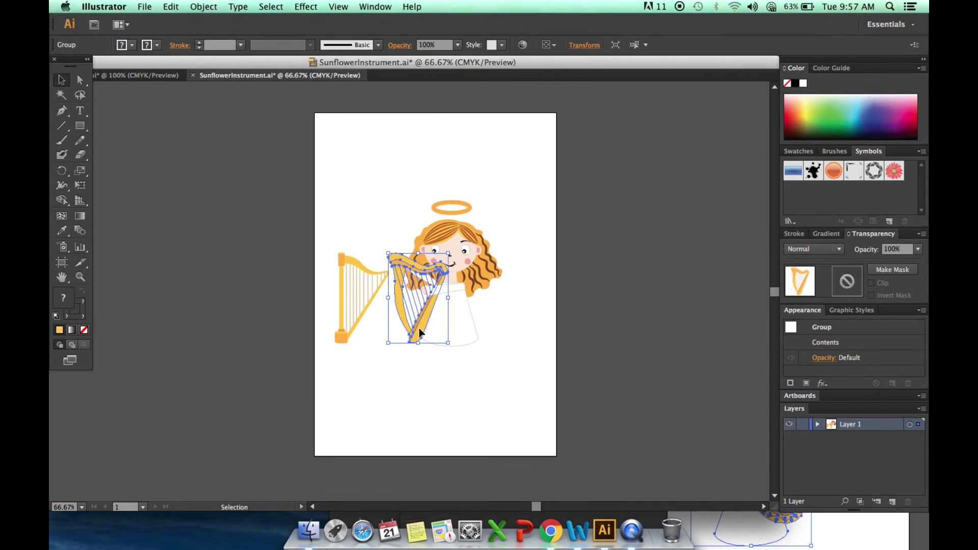
Place the harp in the curly-haired angel's hands and paste her into Heaven2.ai
left_click_drag(364, 206, 358, 208)
left_click(352, 240)
left_click_drag(407, 301, 395, 301)
left_click_drag(356, 173, 357, 300)
left_click(505, 395)
key("super+c")
key("super+v")
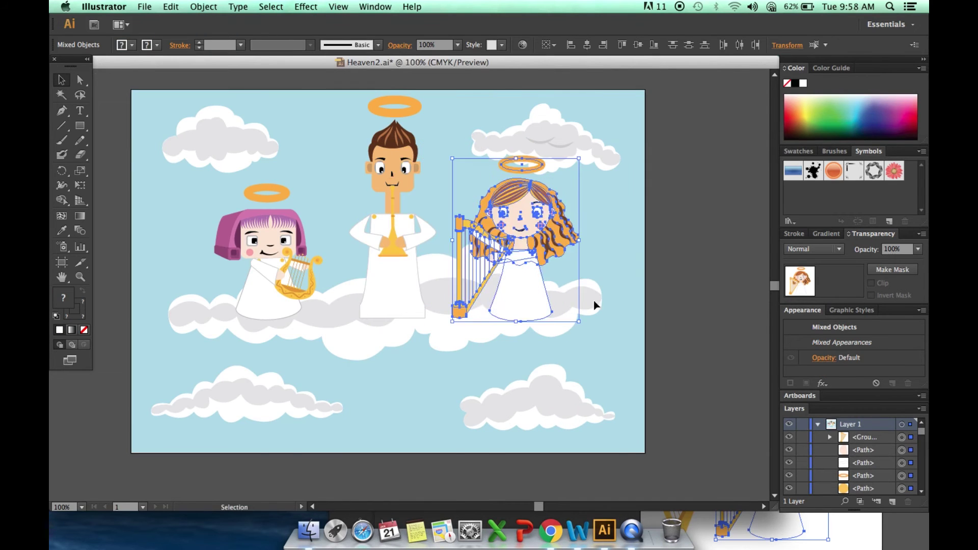
left_click(615, 326)
Lock the four clouds and the purple-haired angel with Cmd+2
left_click(902, 476)
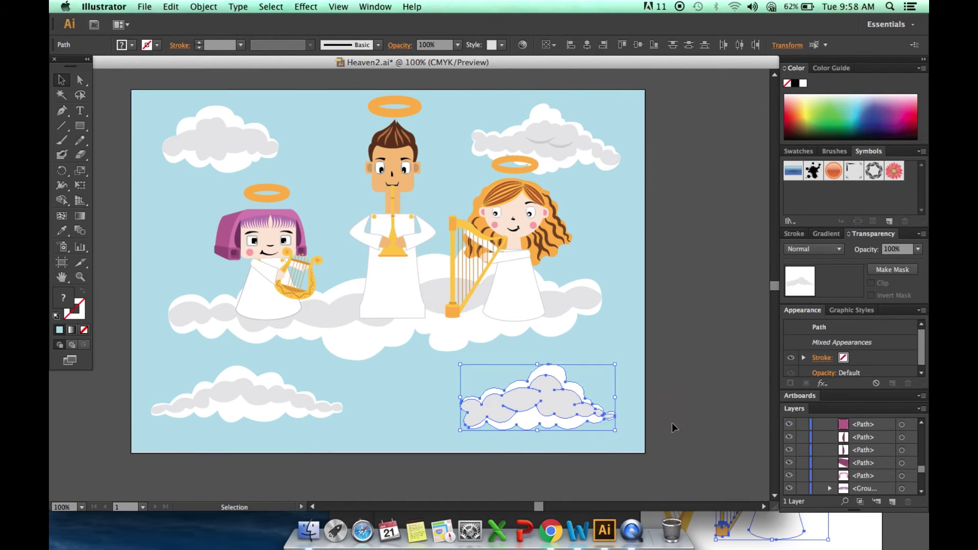
key("super+2")
key("super+2")
left_click(601, 156)
key("super+2")
right_click(189, 128)
left_click(245, 398)
key("super+2")
left_click(560, 145)
right_click(561, 145)
key("super+2")
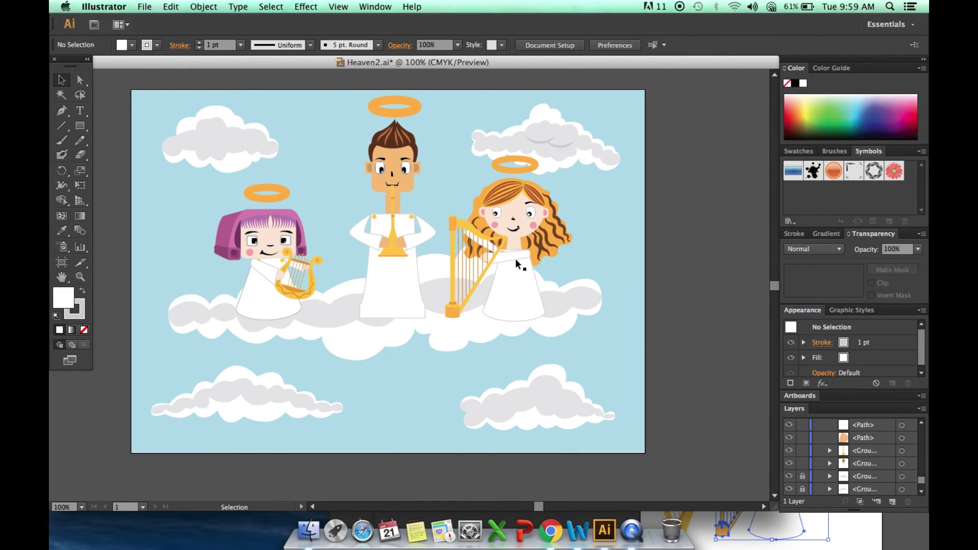
left_click(269, 234)
right_click(269, 234)
key("super+2")
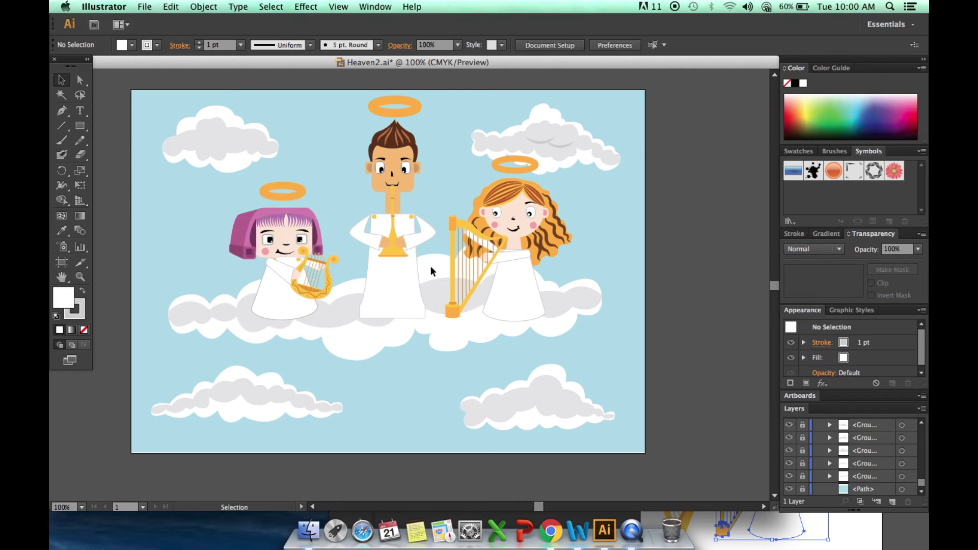
Zoom in closely on the harp angel's face
key("z")
left_click(399, 275)
right_click(338, 279)
key("Escape")
scroll(521, 284, "up", 5)
scroll(399, 211, "up", 1)
key("v")
Inspect the curly hair group, then select the eyebrow line and the purple-haired angel's nose line
left_click(635, 250)
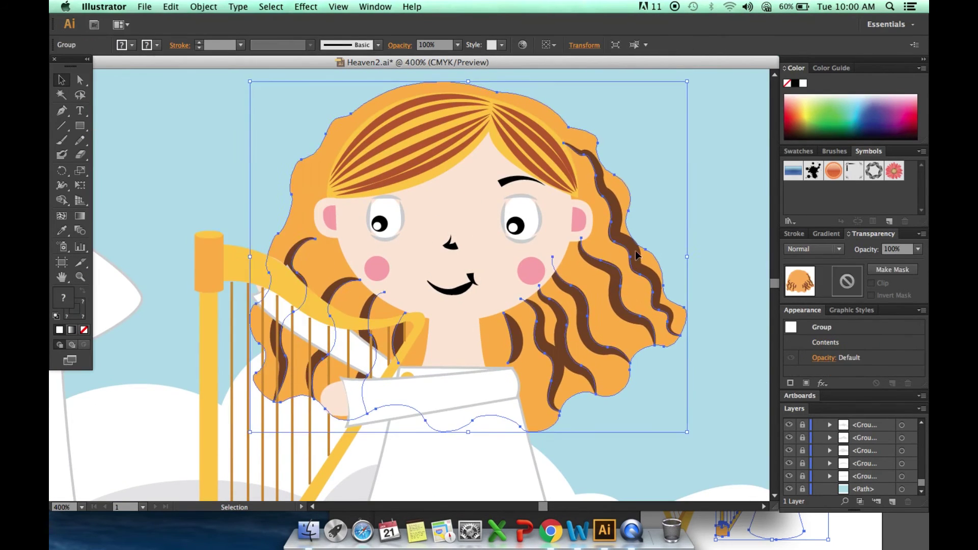
double_click(635, 250)
left_click(373, 344)
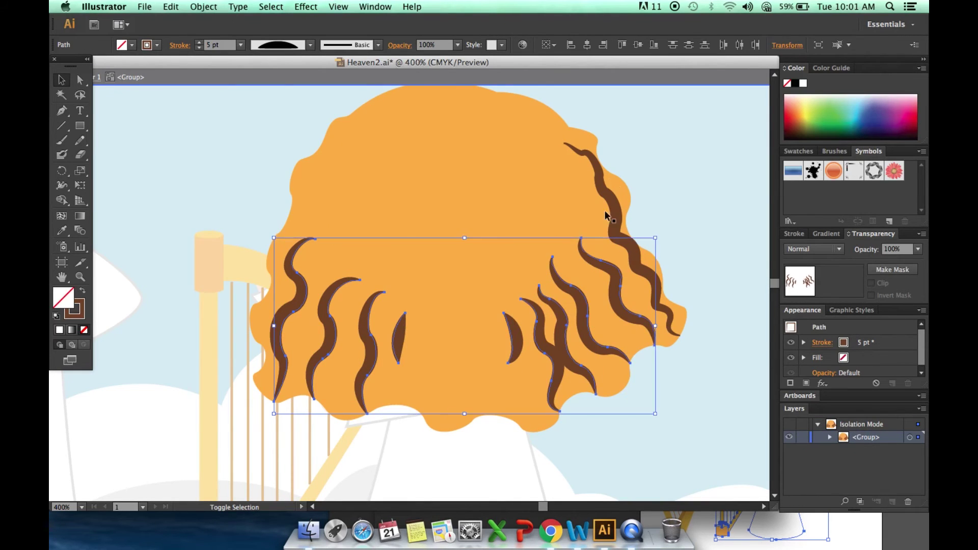
double_click(250, 141)
key("super+shift+a")
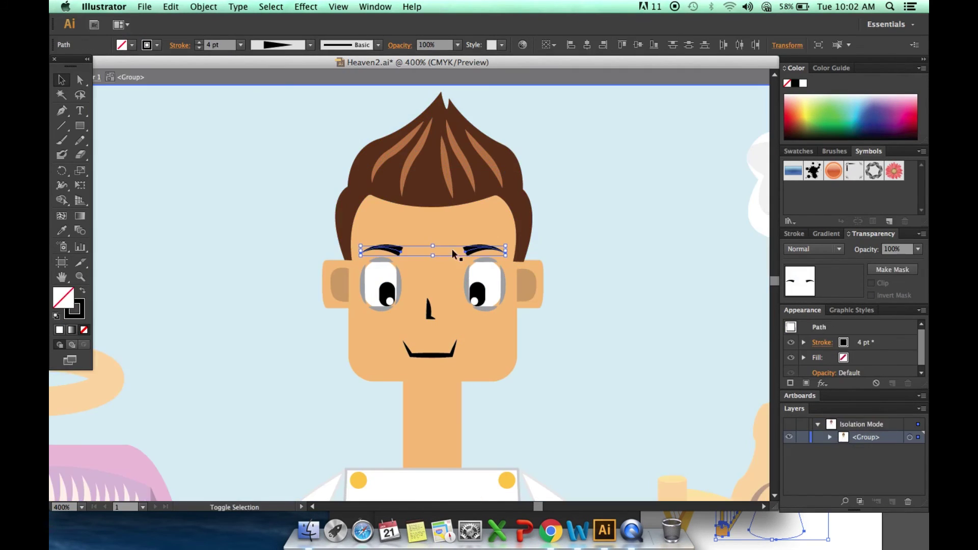
left_click(412, 162)
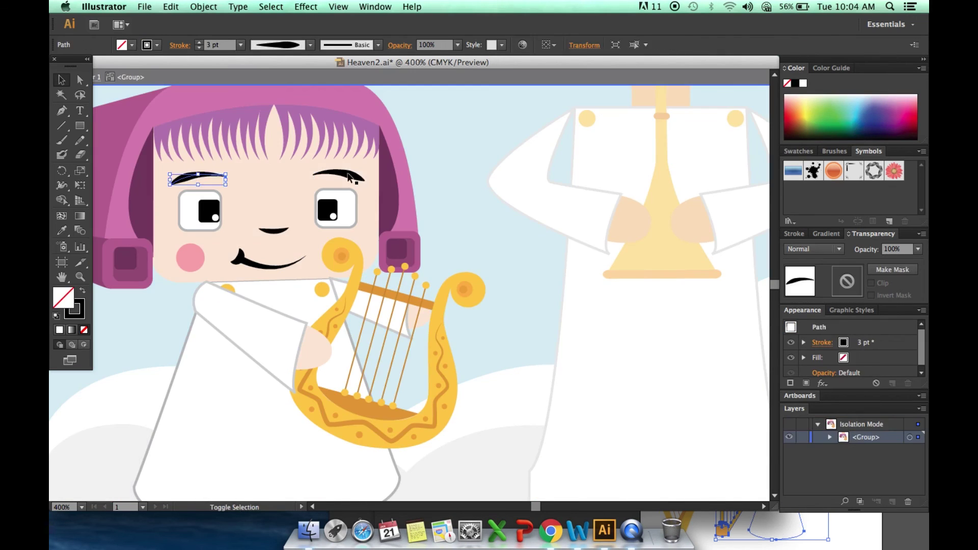
double_click(275, 232)
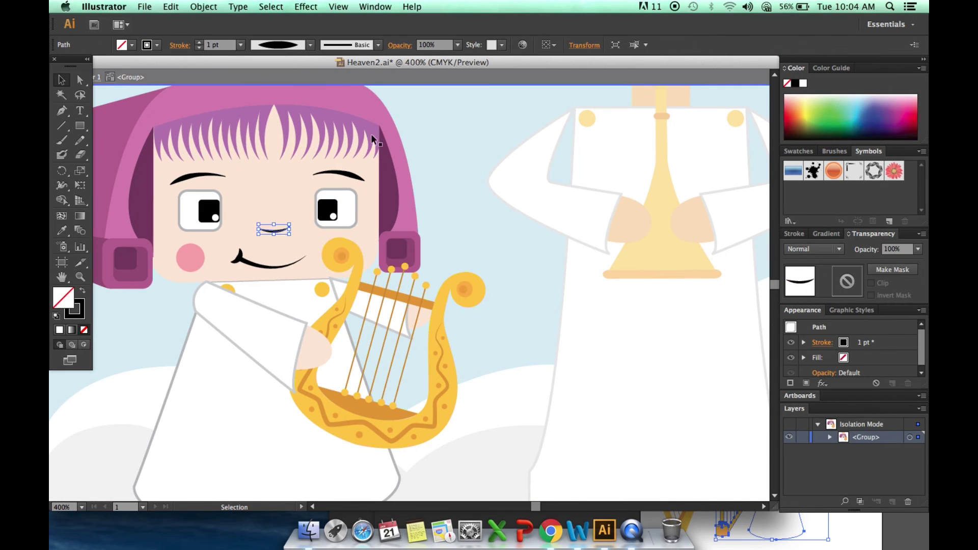